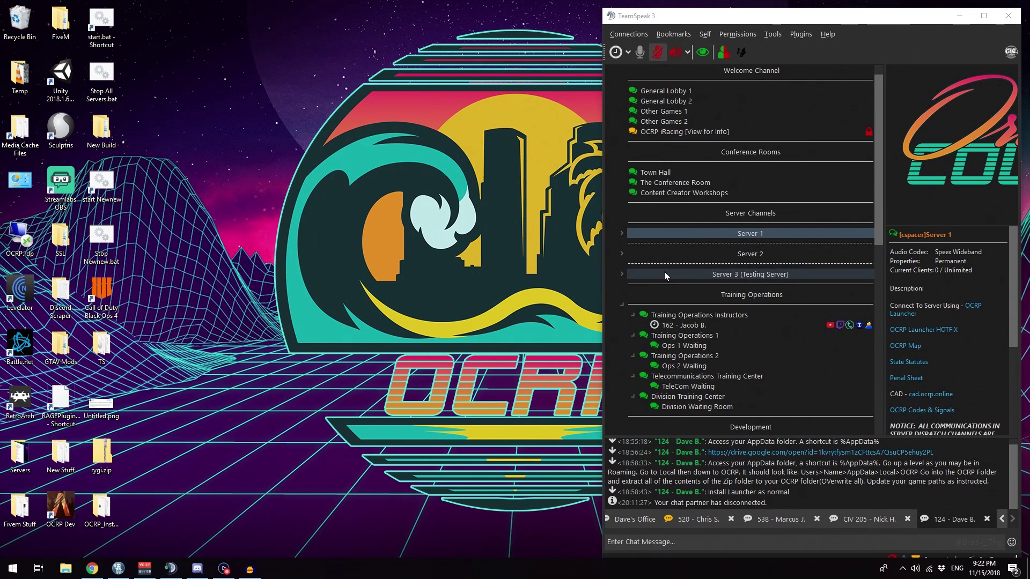
Step: Open the OCRP Launcher link in the Server 1 channel description and download OCRP Launcher 1.4.zip to the Desktop
left_click(622, 274)
left_click(622, 273)
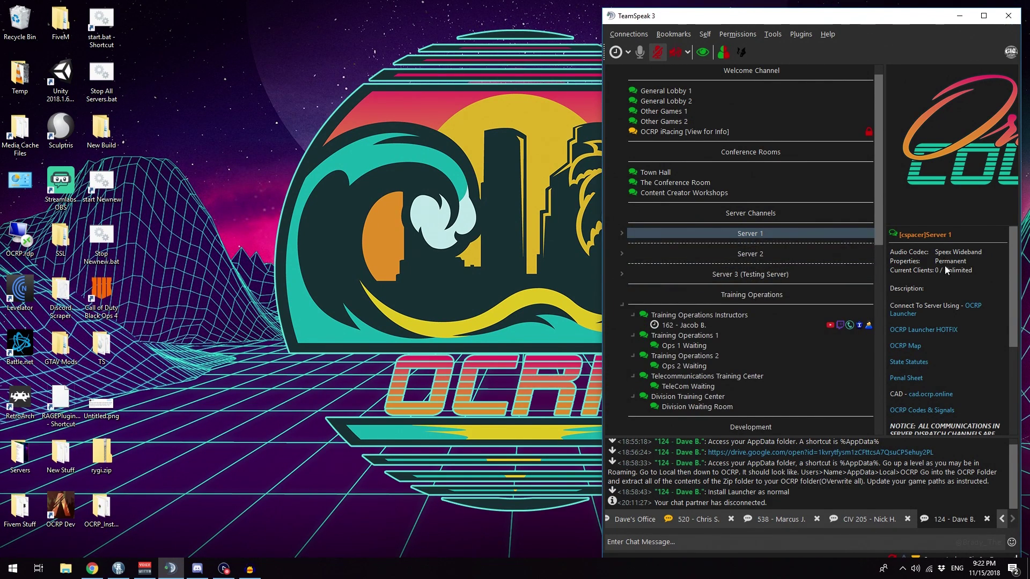
left_click(905, 317)
left_click(858, 340)
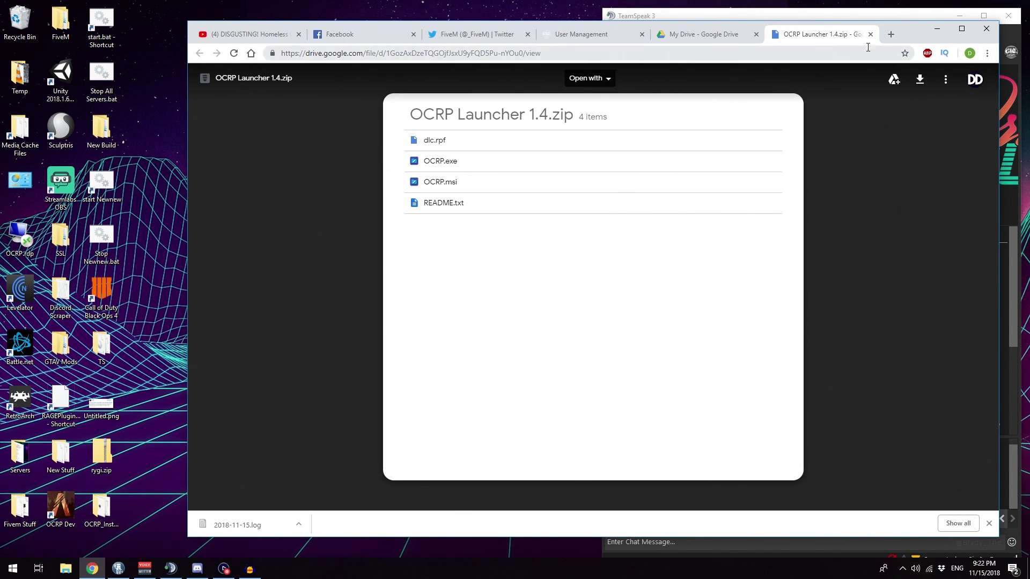
left_click_drag(915, 40, 852, 44)
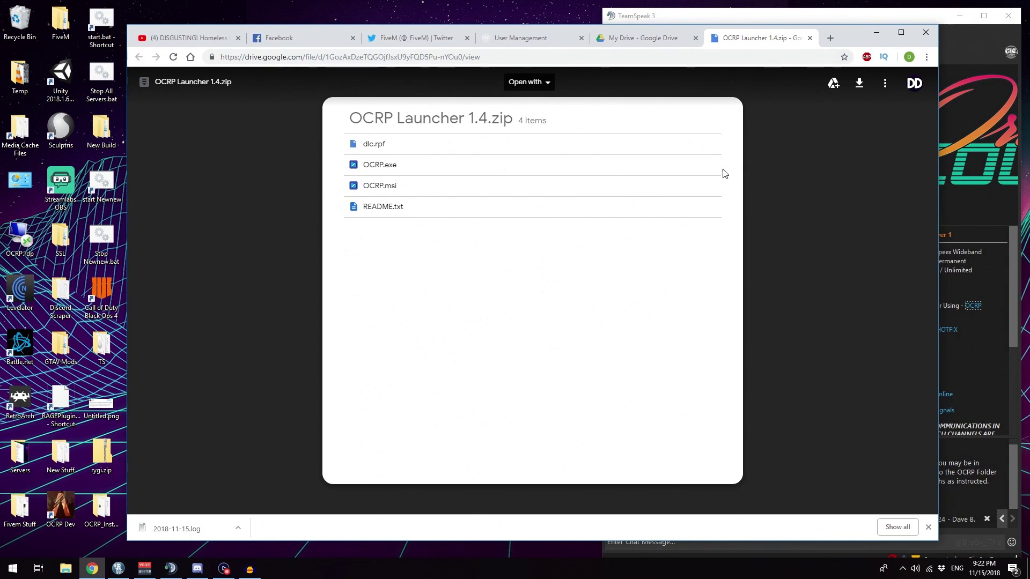
left_click(860, 85)
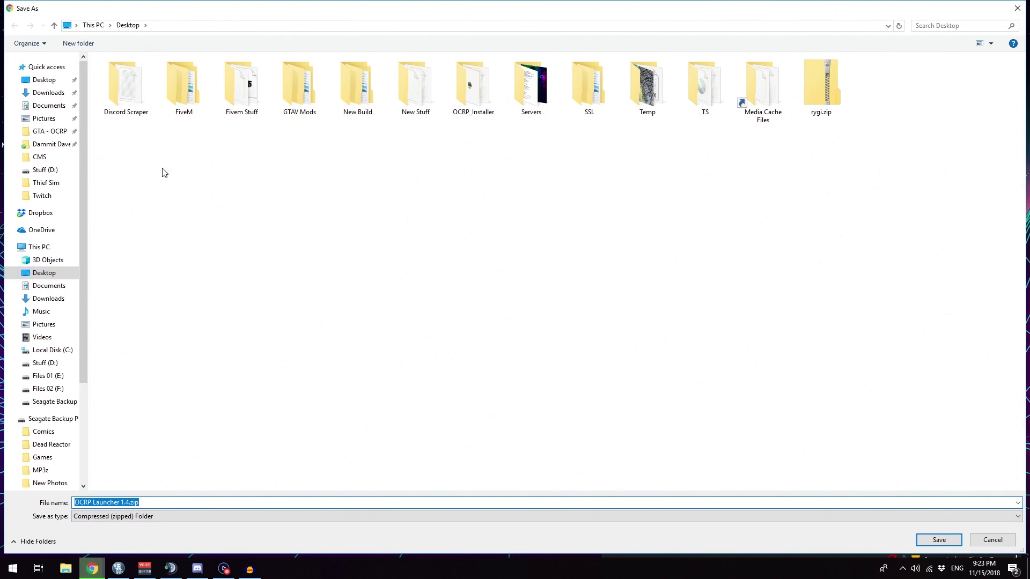
left_click(918, 543)
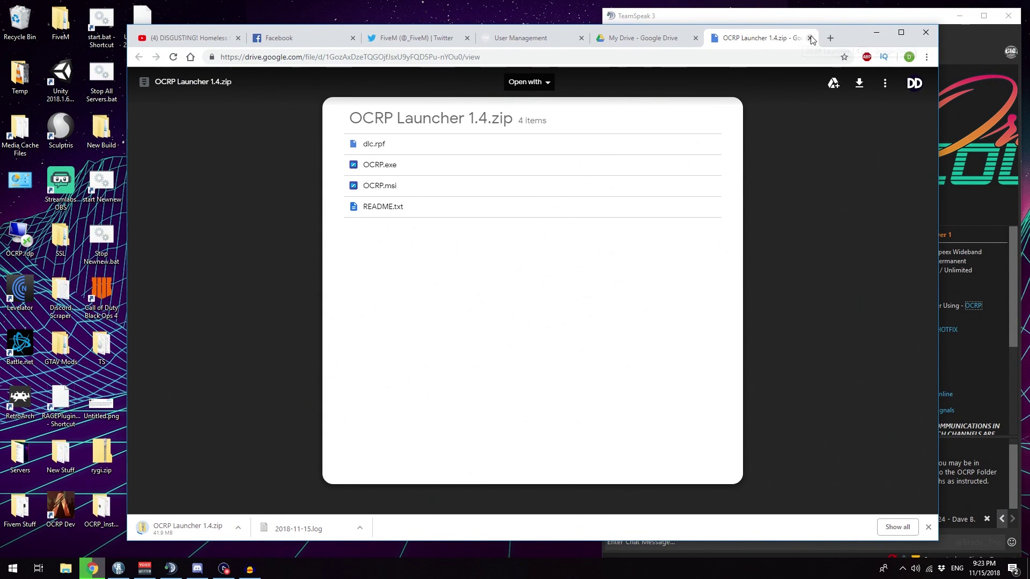
left_click(876, 33)
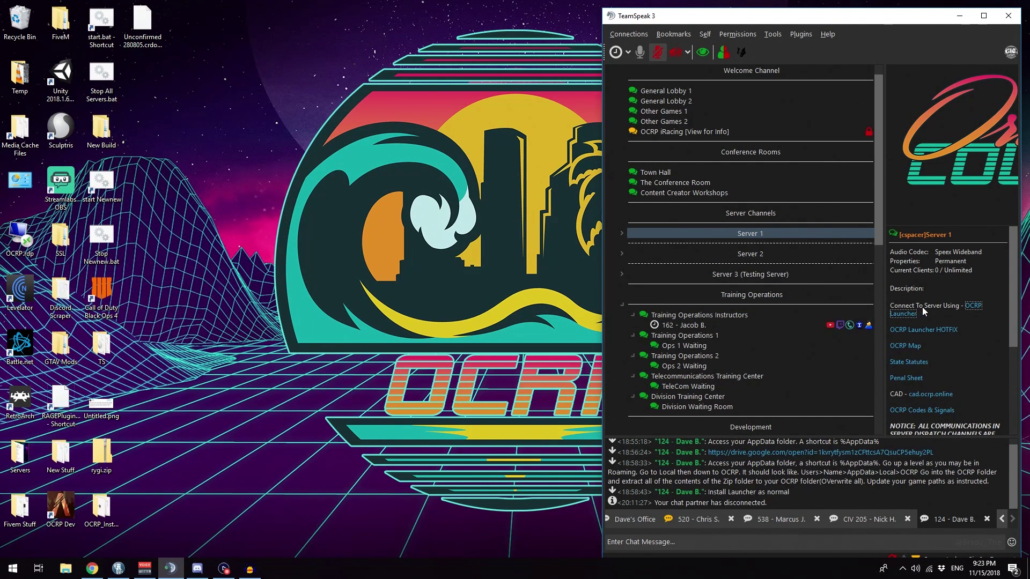
Step: Open the OCRP Launcher HOTFIX link from the channel description and keep the flagged OCRP Launcher 1.4.zip download
left_click(908, 332)
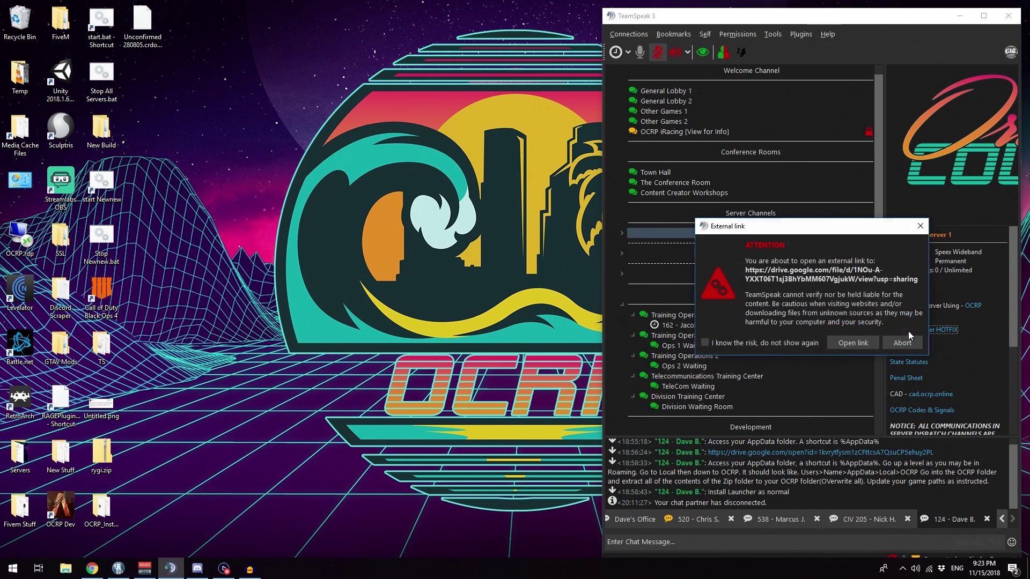
left_click(851, 347)
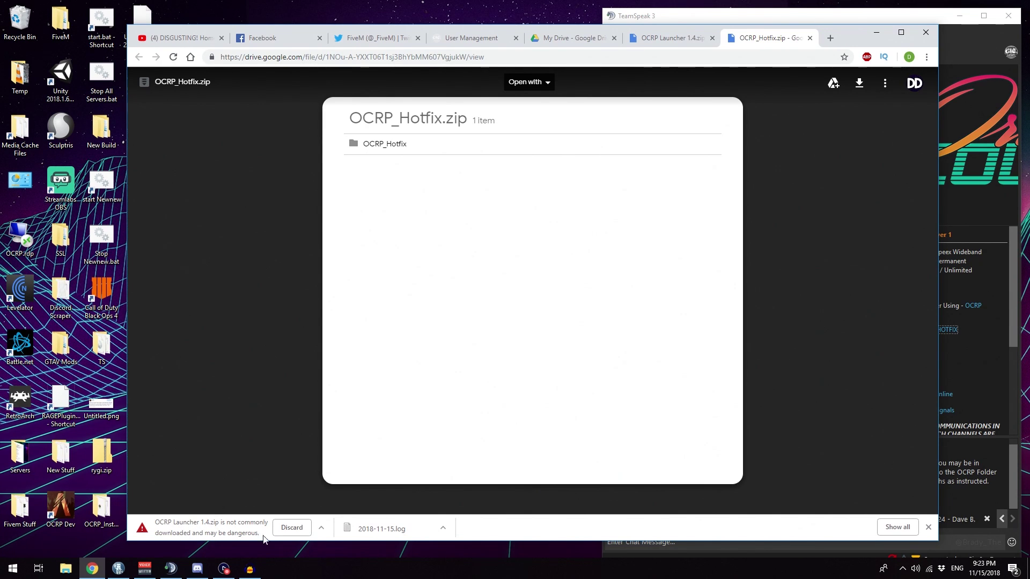
left_click(321, 529)
left_click(333, 492)
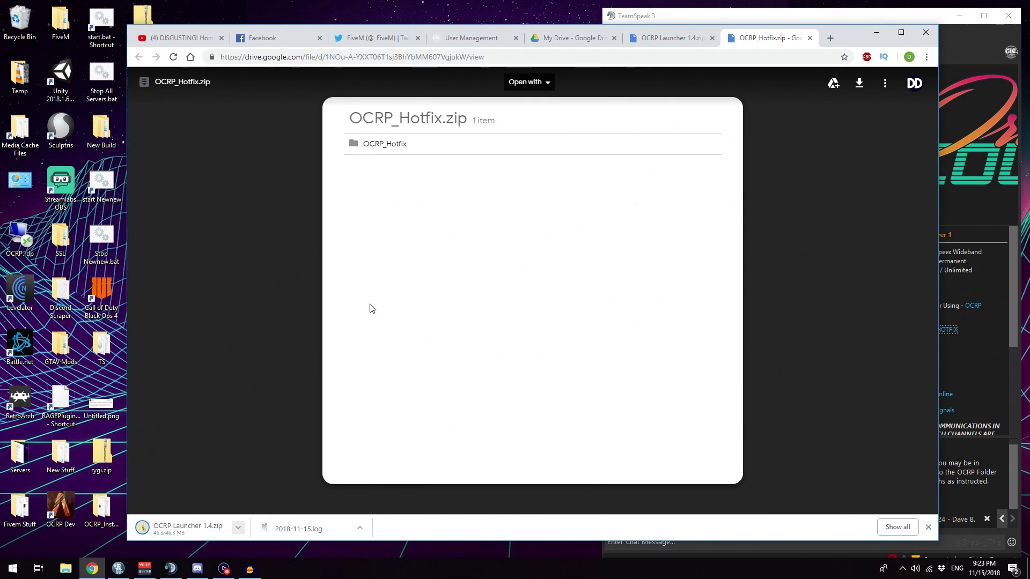
Step: Download OCRP_Hotfix.zip to the Desktop, keep the flagged file and minimise the browser
left_click(859, 83)
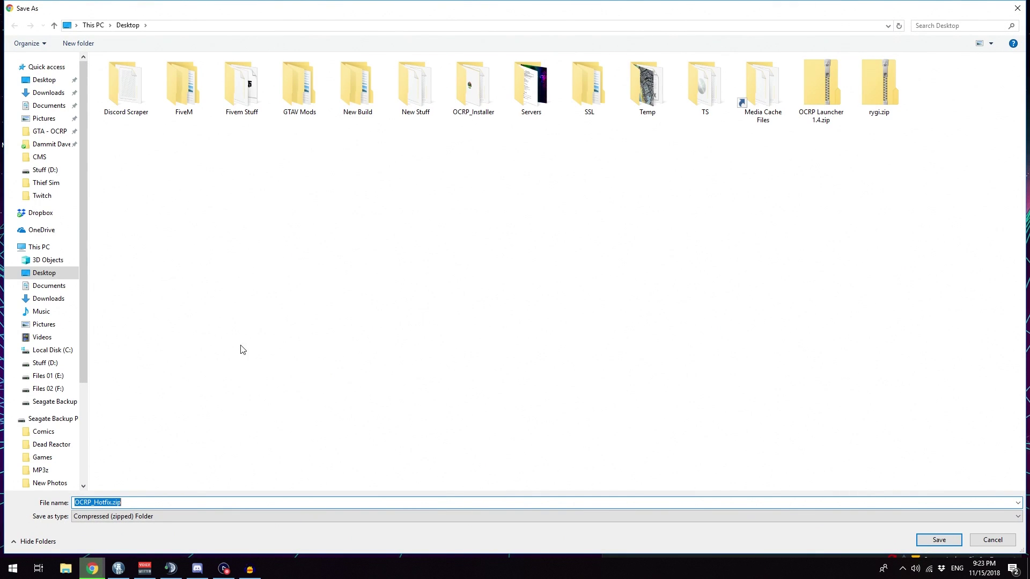
left_click(939, 539)
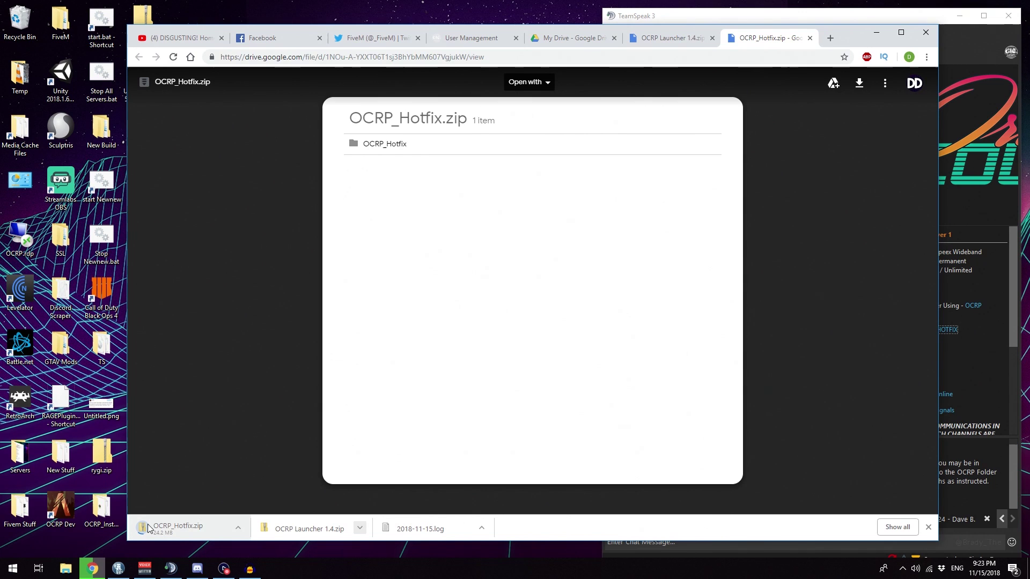
left_click(877, 33)
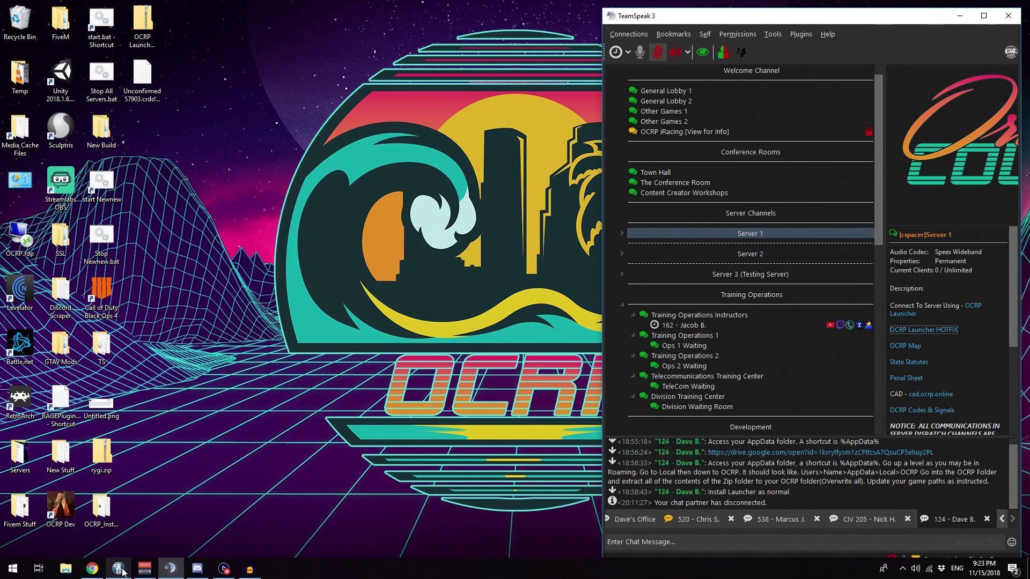
left_click(191, 140)
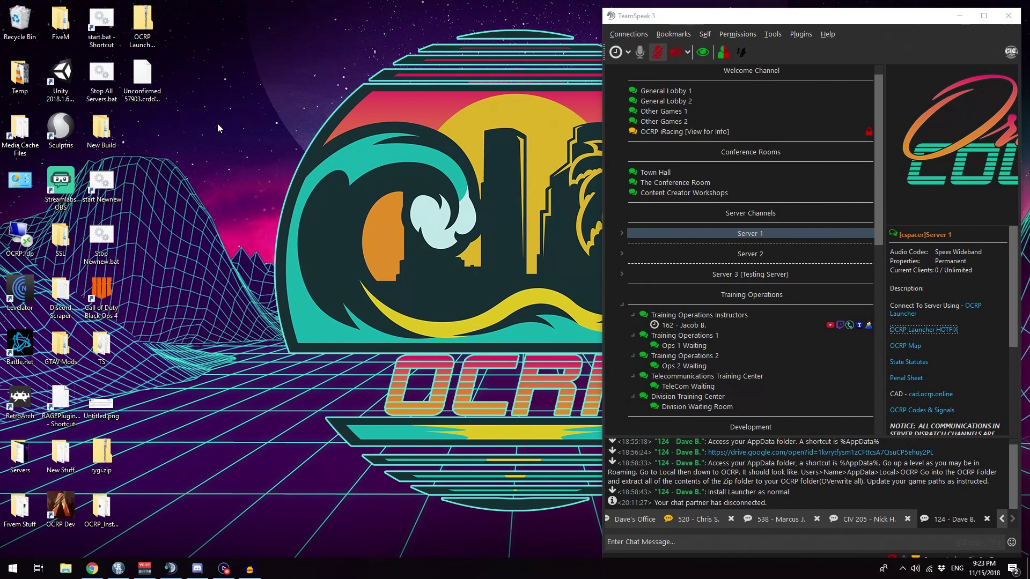
left_click(92, 568)
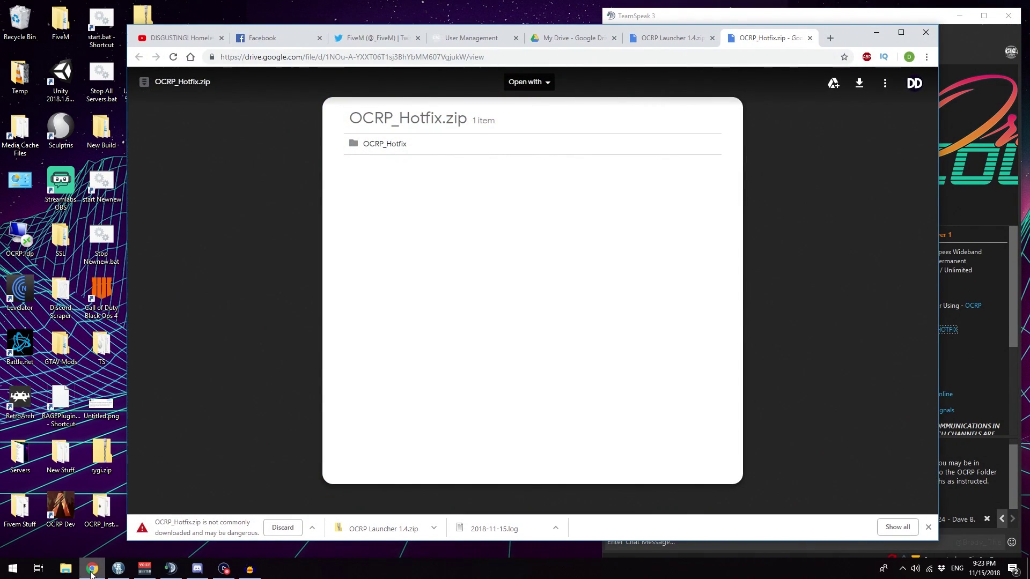
left_click(311, 528)
left_click(317, 490)
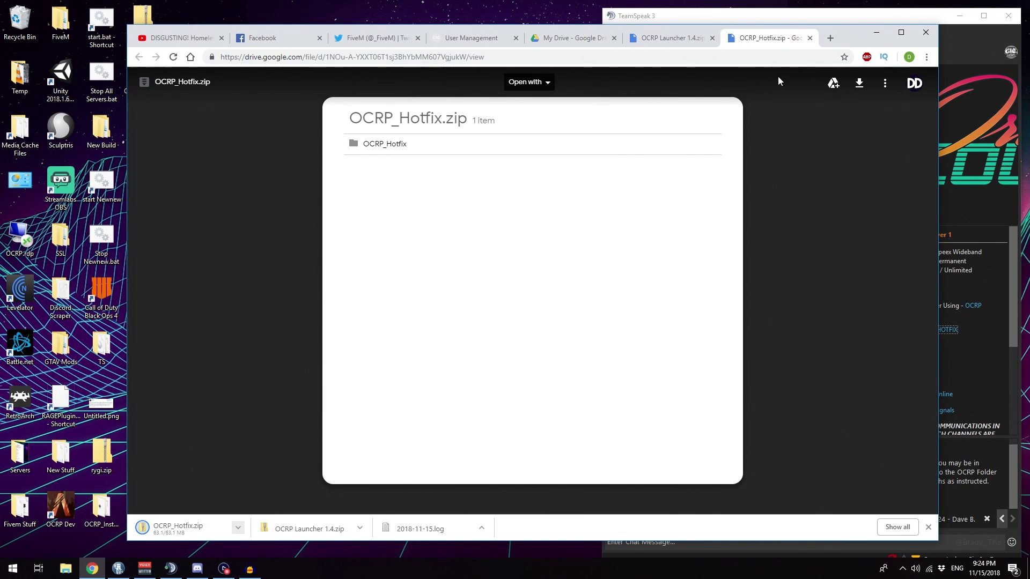
left_click(876, 33)
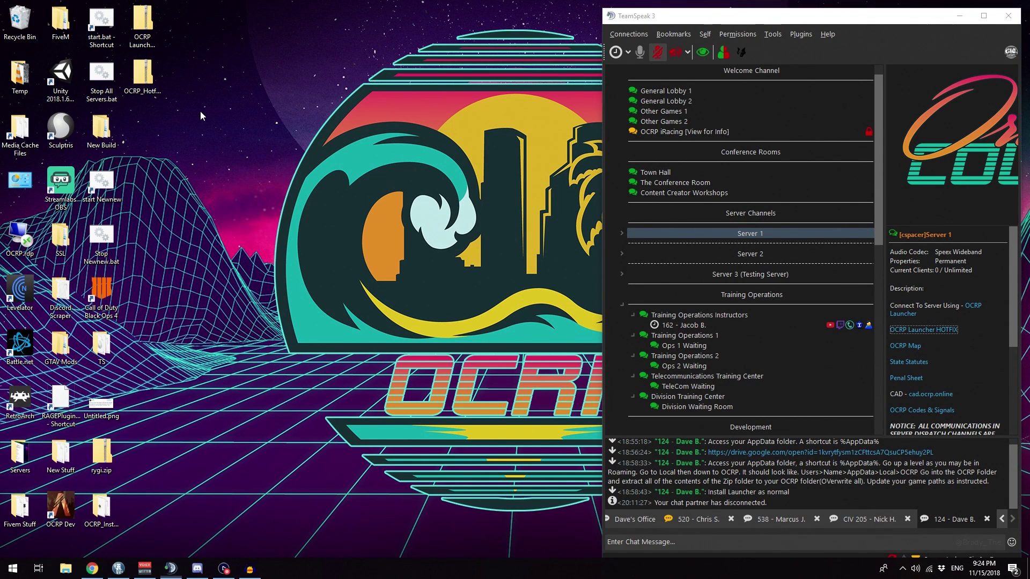
Step: Create a Desktop folder named OCRP and move the launcher and hotfix zip files into it
right_click(143, 129)
mouse_move(177, 242)
left_click(306, 242)
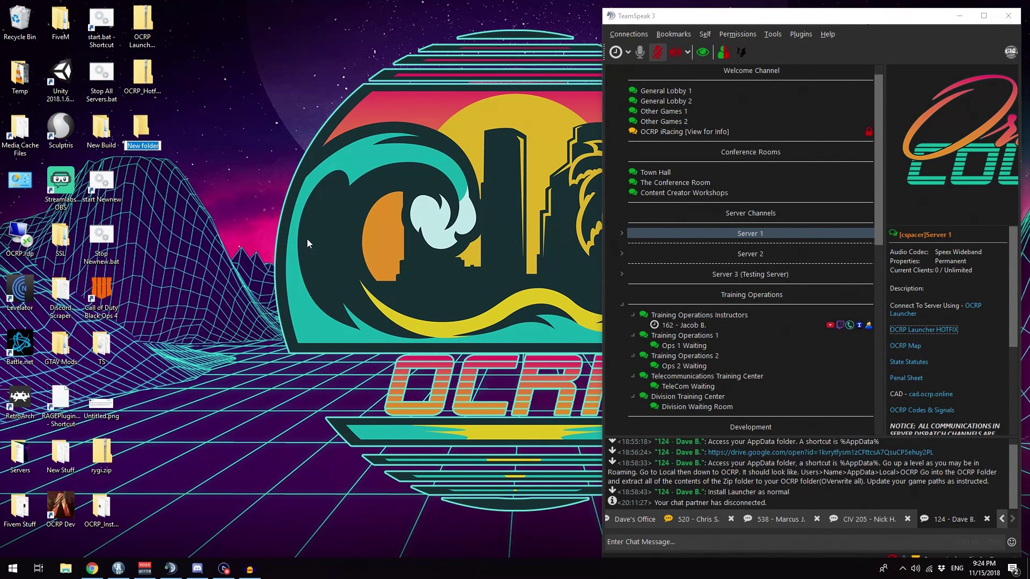
type("OCRP")
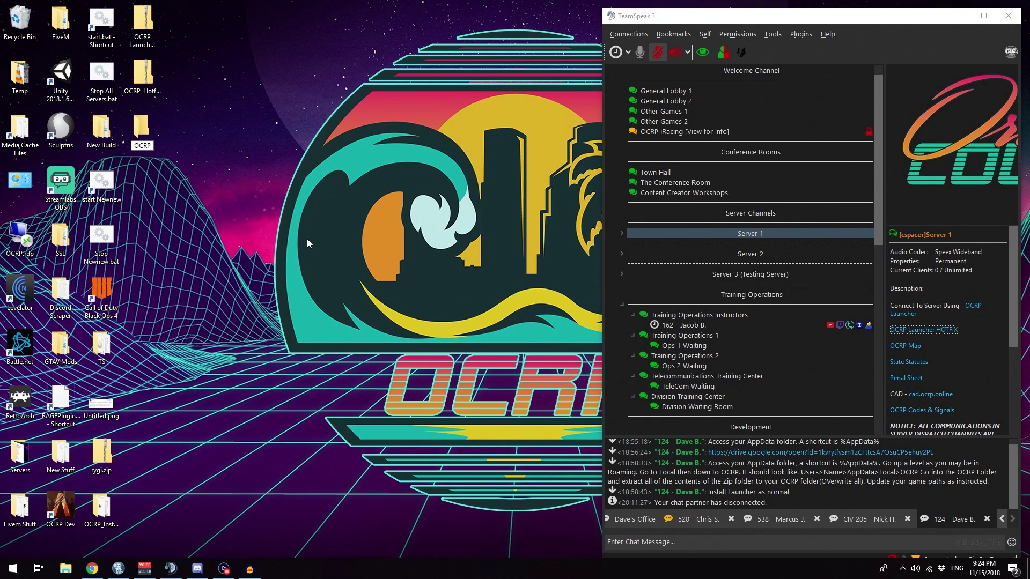
key("Return")
left_click_drag(174, 28, 144, 129)
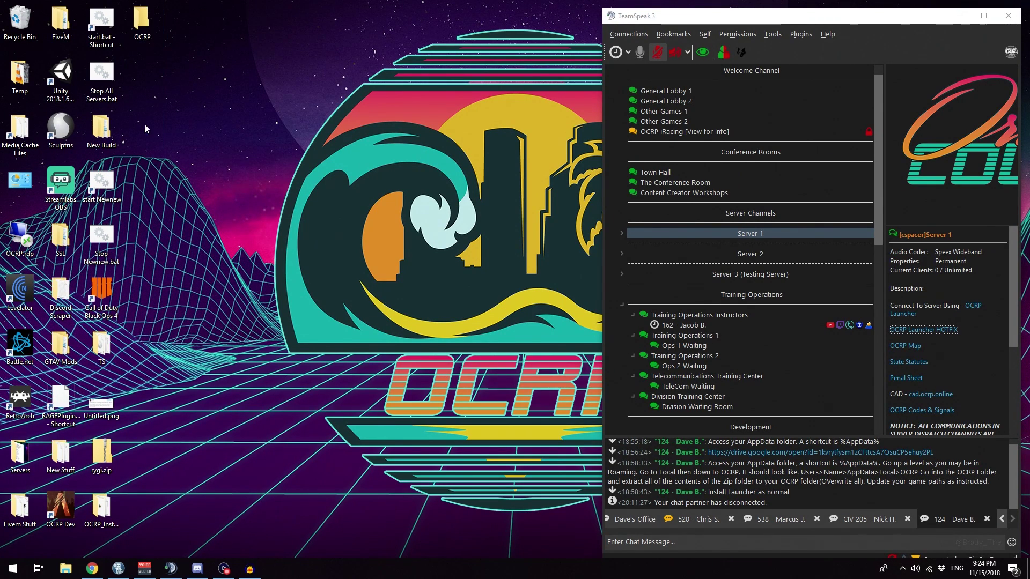
Step: Clear TeamSpeak from view, then open the Desktop's OCRP folder with its window stretched to full screen height
left_click(959, 15)
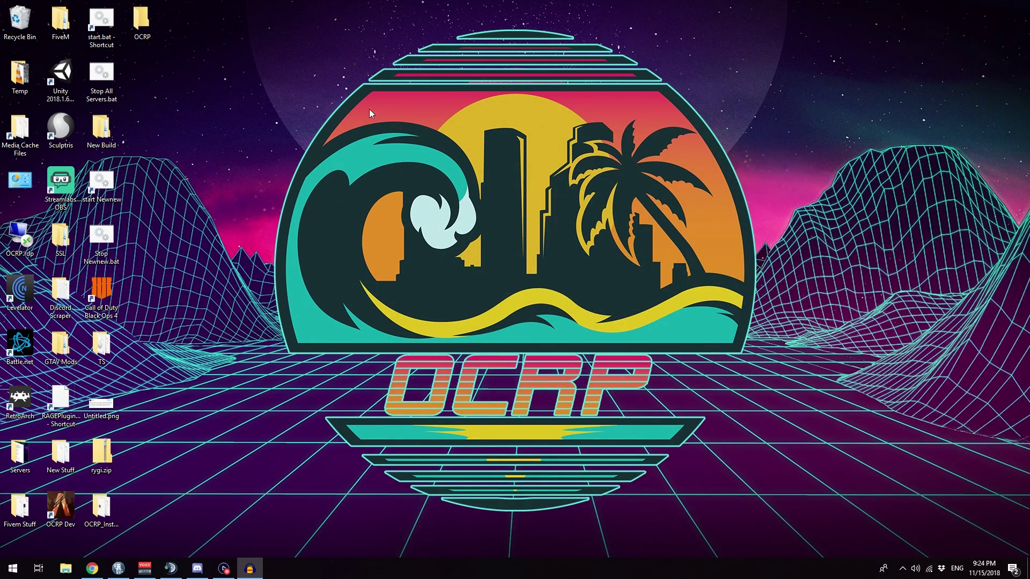
double_click(140, 44)
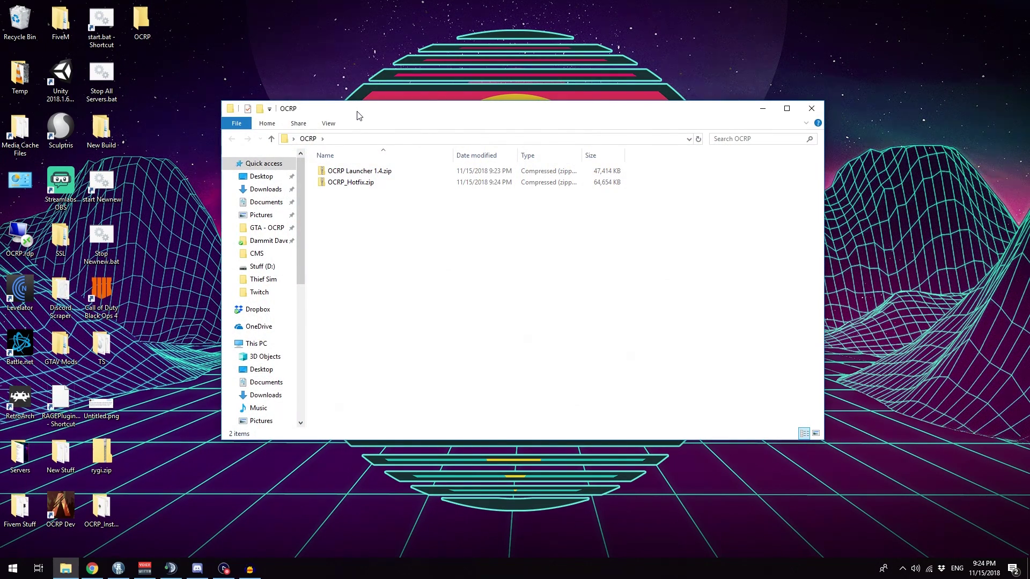
left_click_drag(353, 113, 138, 62)
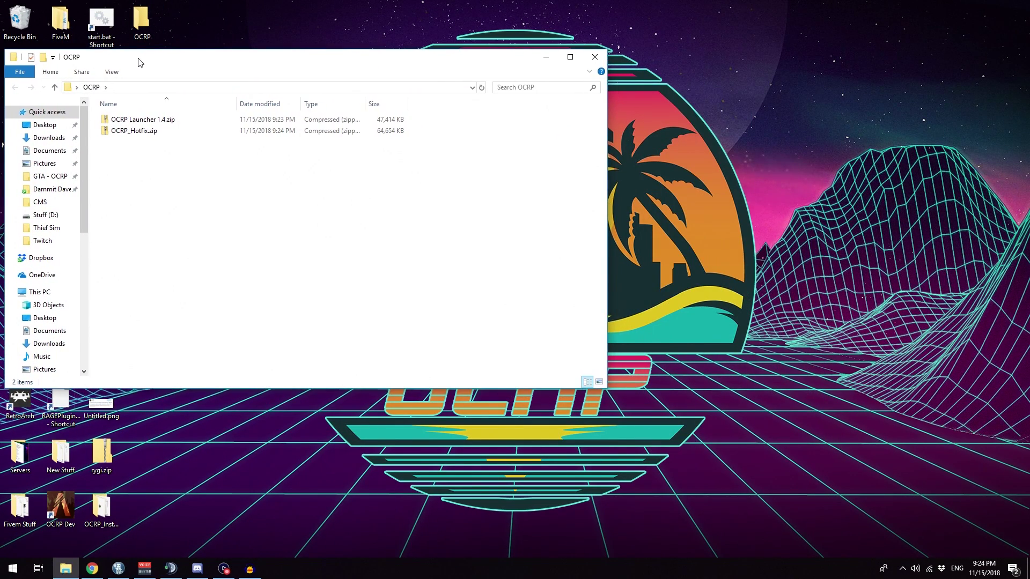
double_click(203, 52)
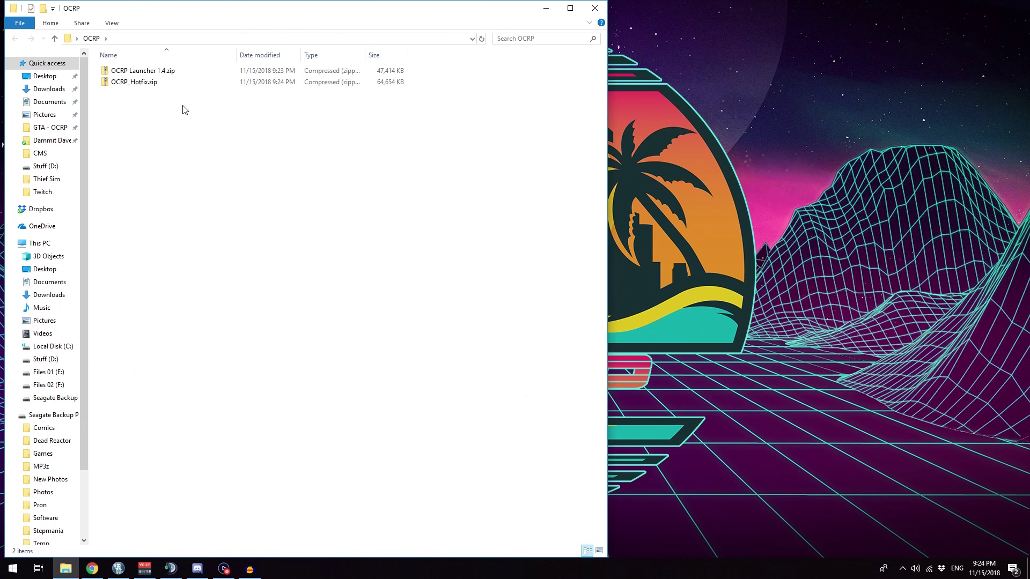
Step: Copy all four files from OCRP Launcher 1.4.zip into the OCRP folder
double_click(147, 74)
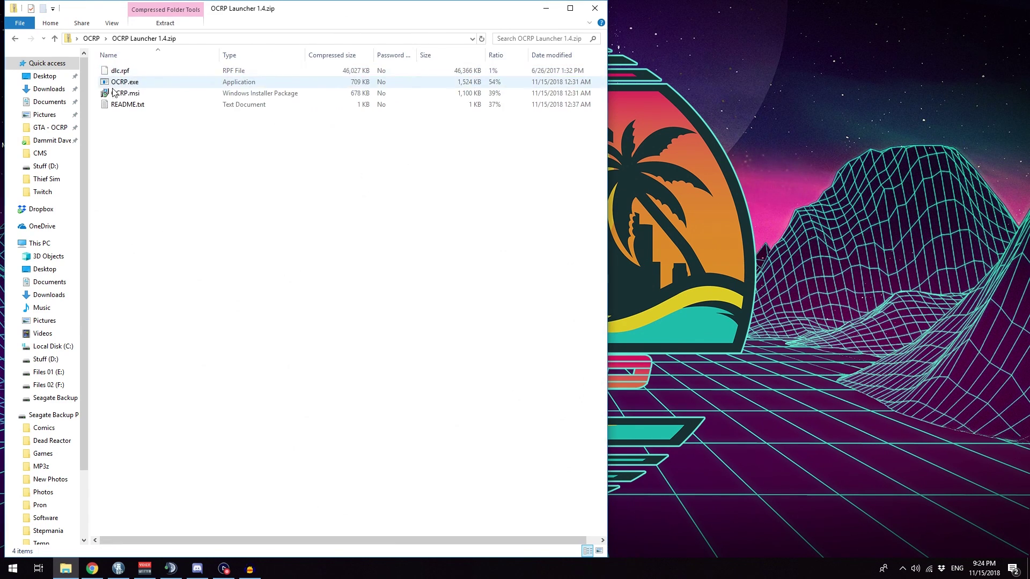
left_click_drag(138, 124, 109, 72)
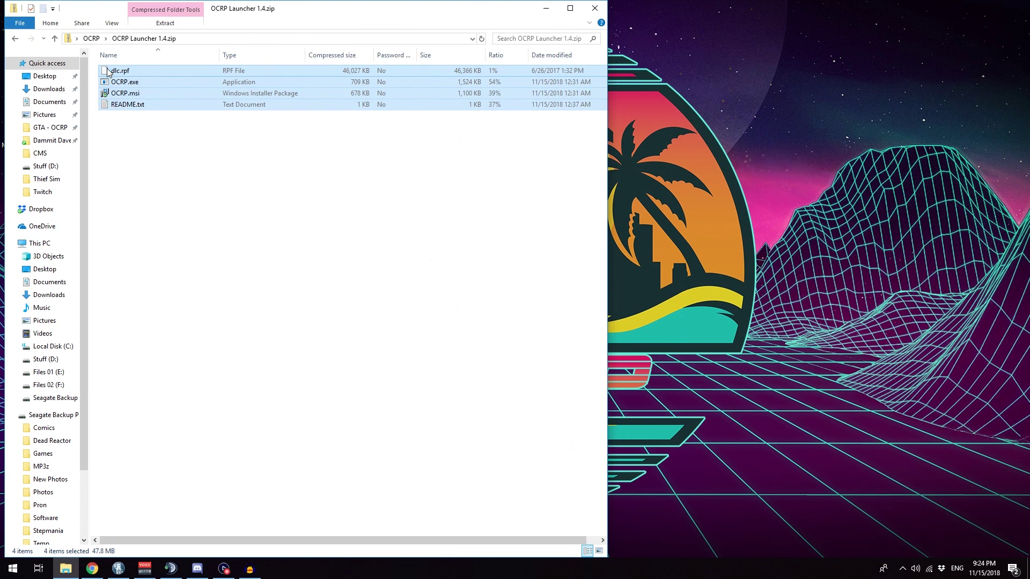
right_click(129, 89)
left_click(153, 123)
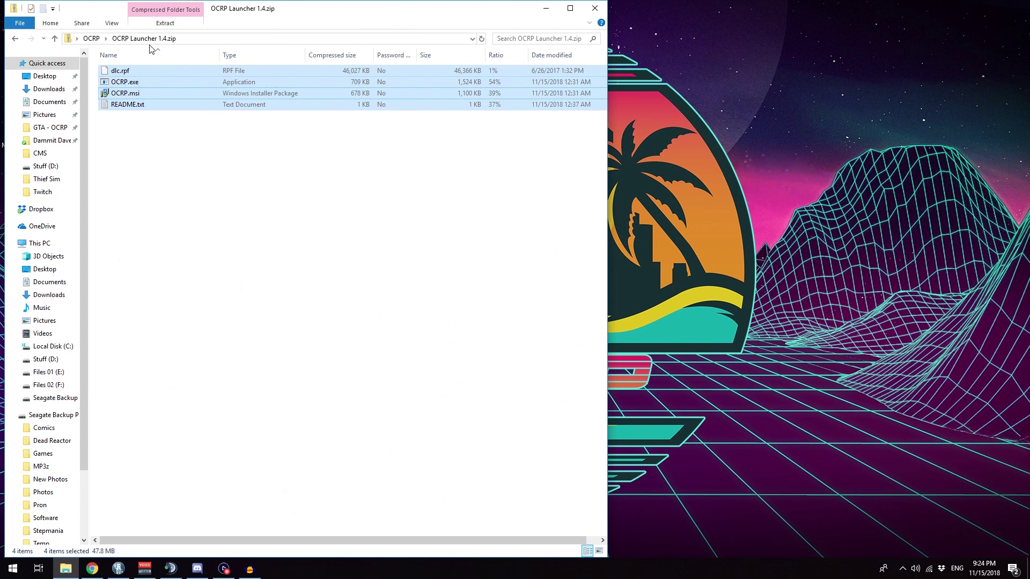
left_click(91, 39)
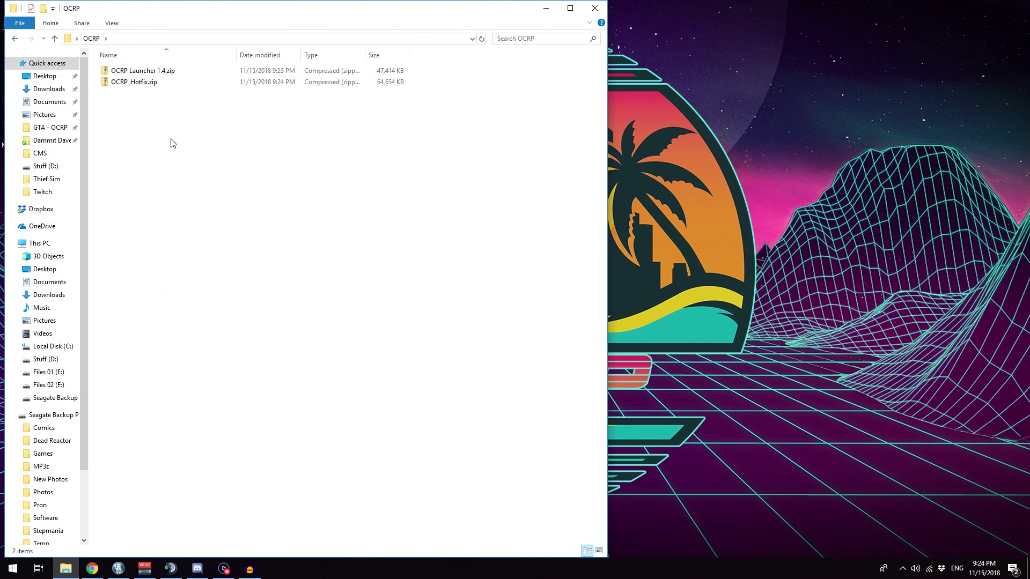
right_click(170, 140)
left_click(196, 213)
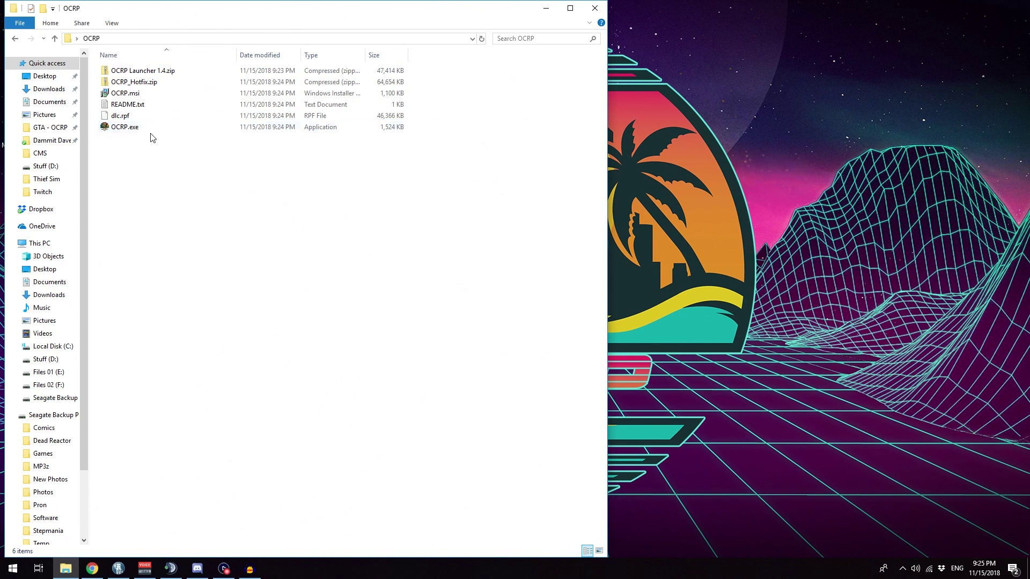
Step: Run OCRP.exe past the SmartScreen block and install OCRP in the default location, accepting the license terms
double_click(122, 127)
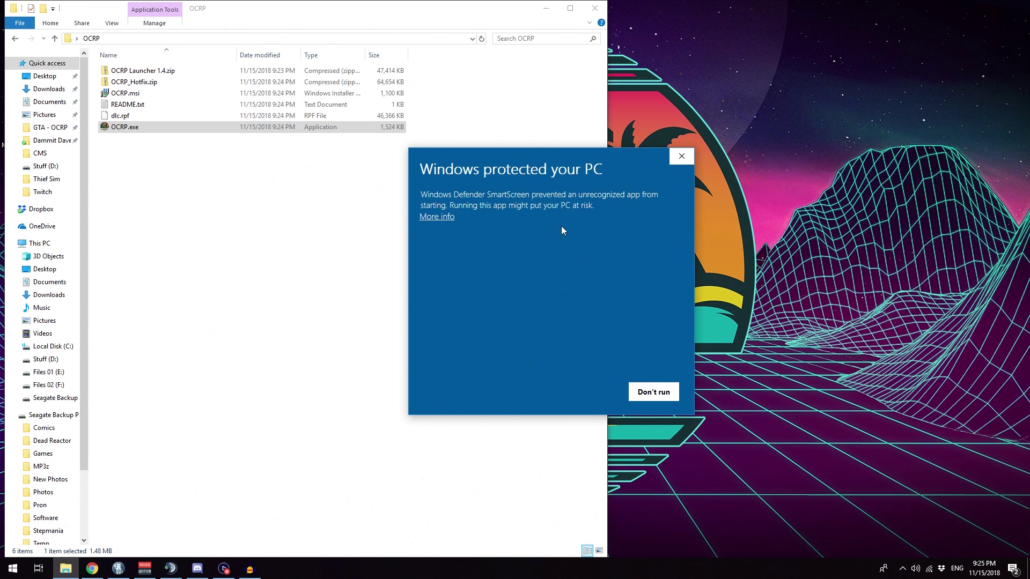
left_click(433, 218)
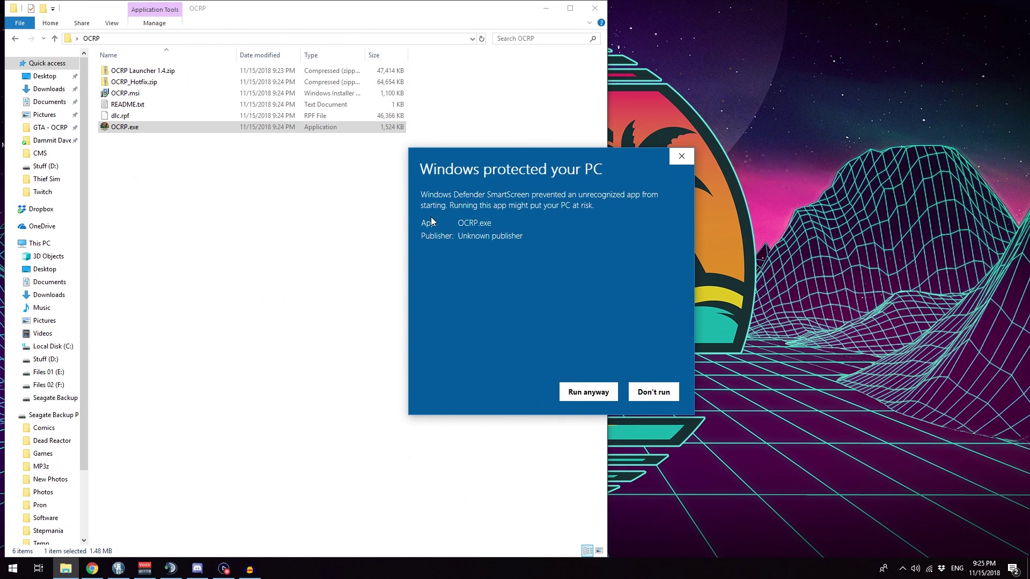
left_click(590, 393)
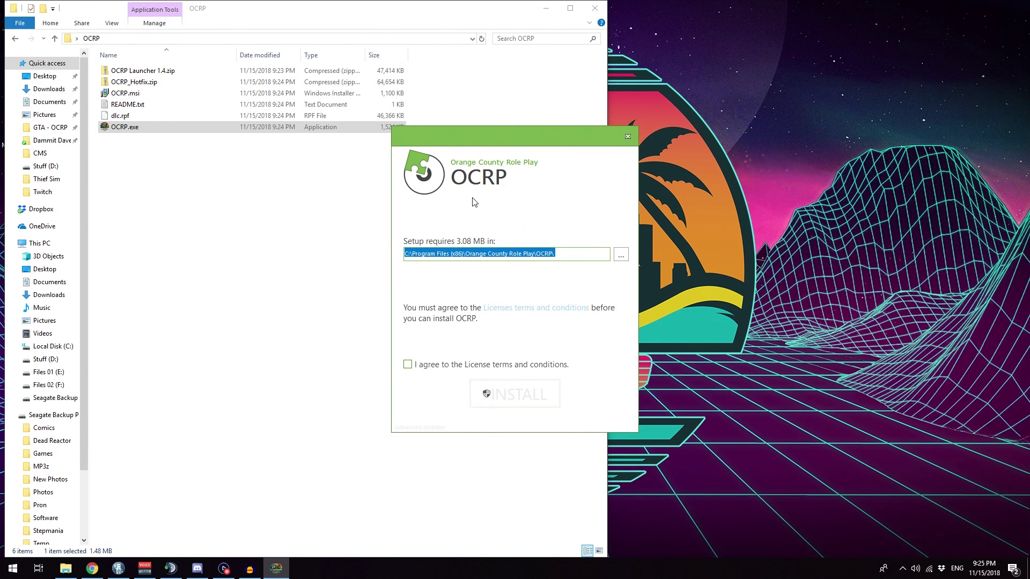
left_click(413, 368)
left_click(497, 395)
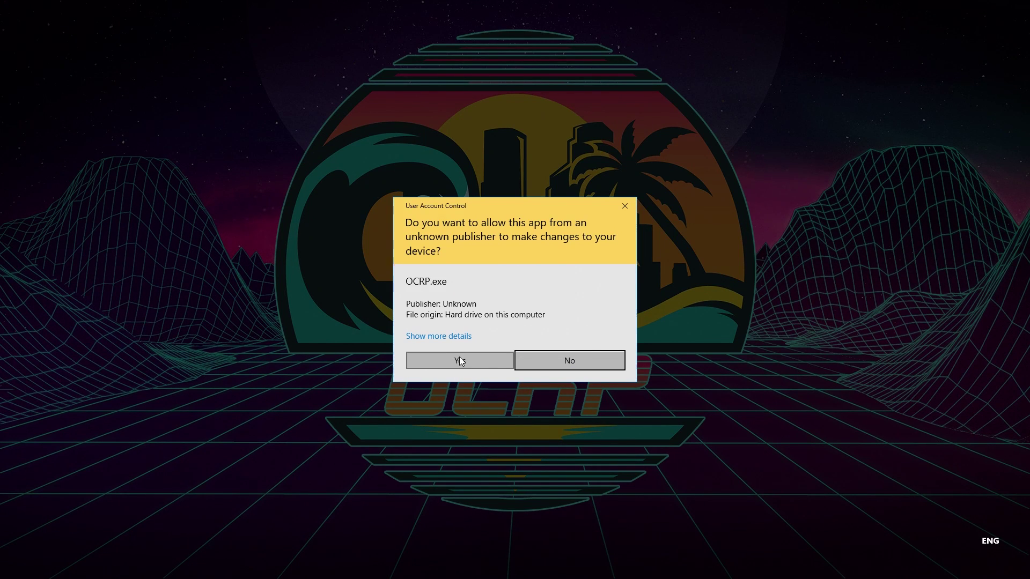
left_click(454, 361)
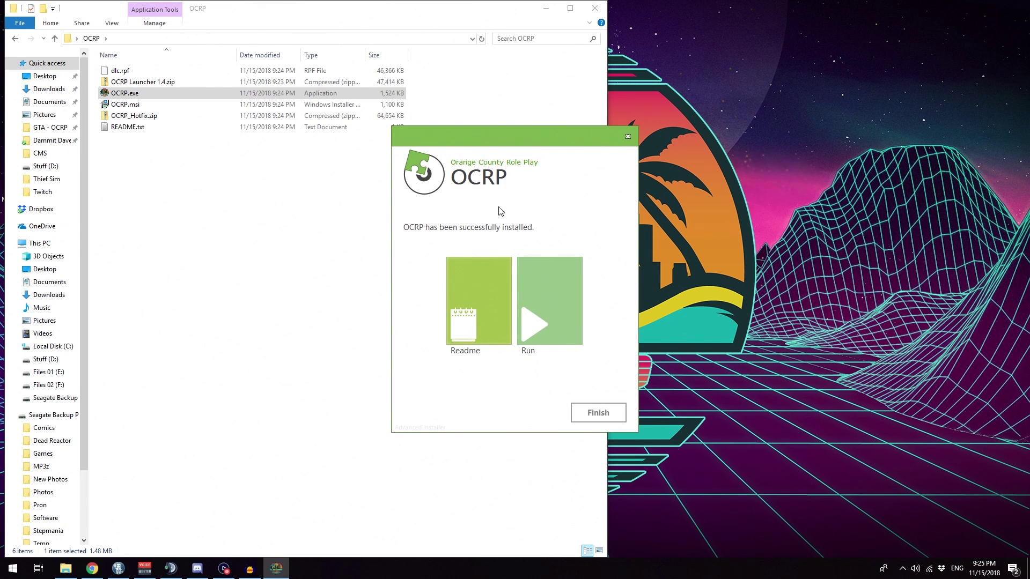
left_click(595, 418)
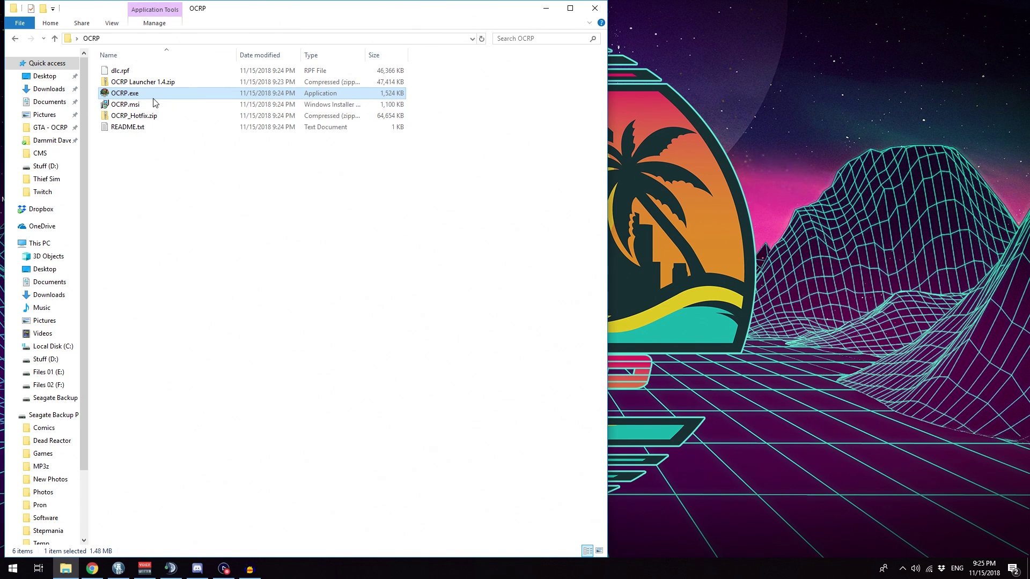
Step: Delete the OCRP.exe and OCRP.msi installer files from the OCRP folder
left_click(122, 104, "ctrl")
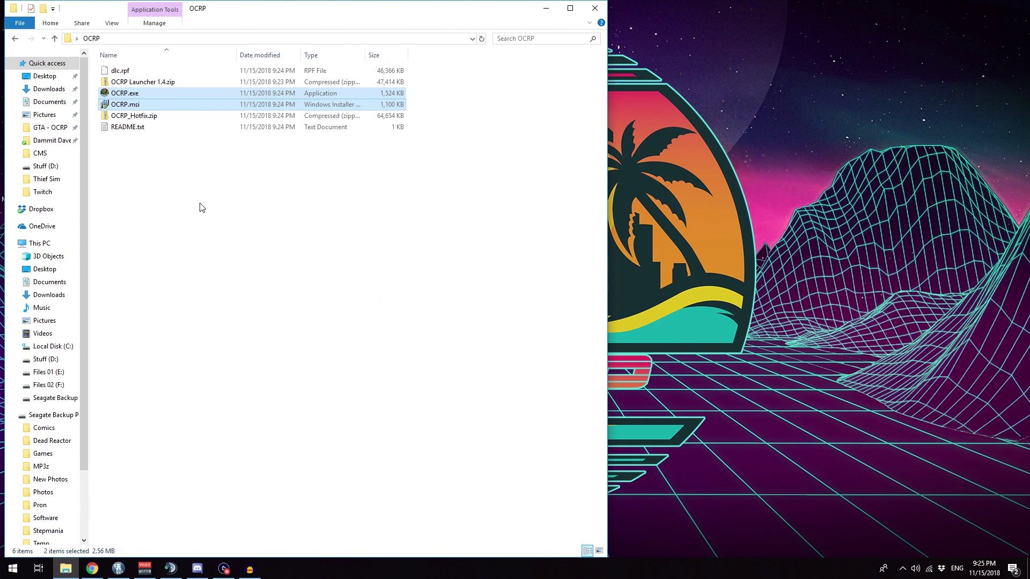
right_click(192, 107)
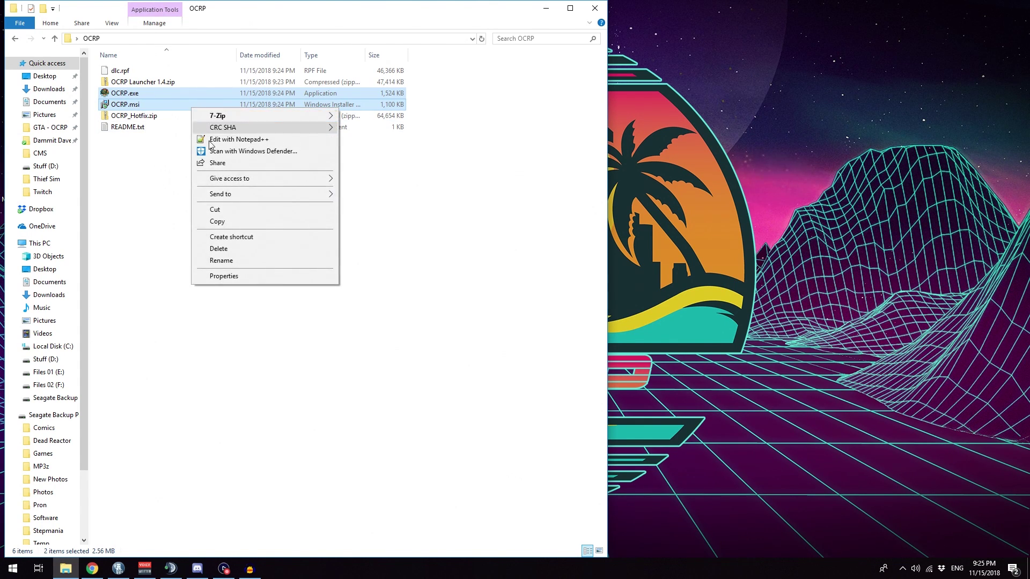
left_click(198, 249)
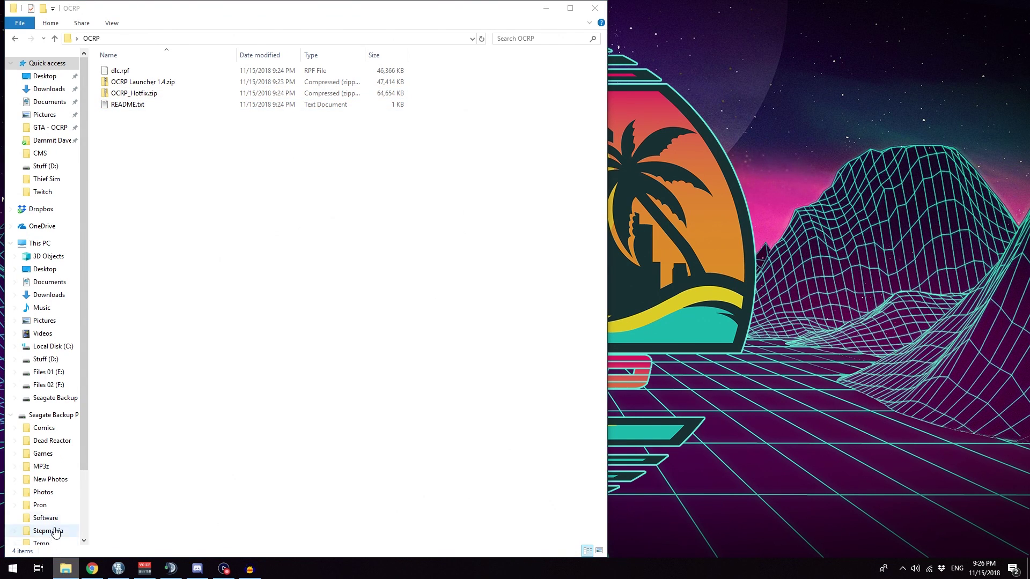
Step: Open a second File Explorer window at the Grand Theft Auto V - FiveM folder in F:\Steam\steamapps\common
right_click(59, 569)
left_click(37, 513)
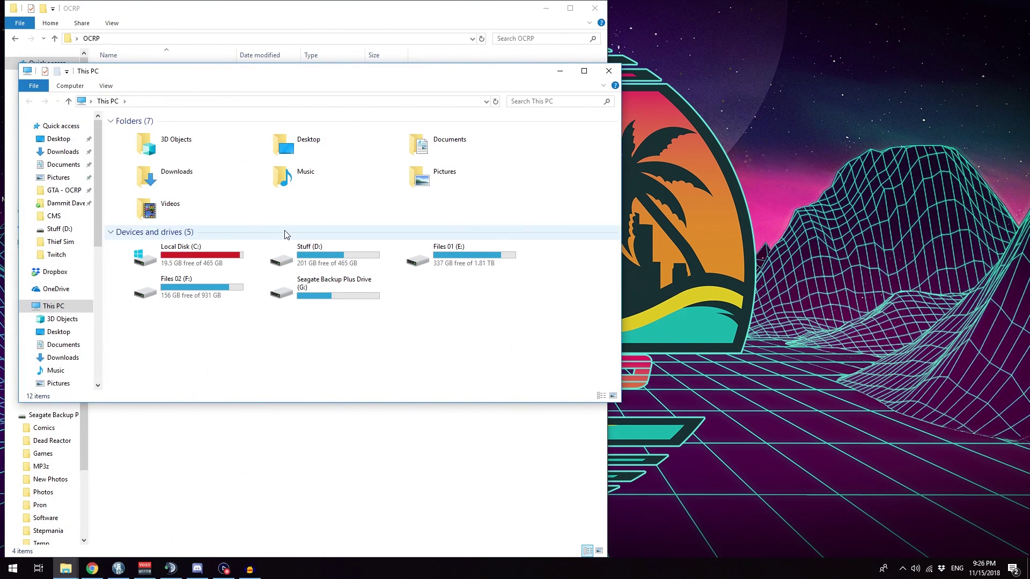
double_click(180, 289)
left_click(138, 285)
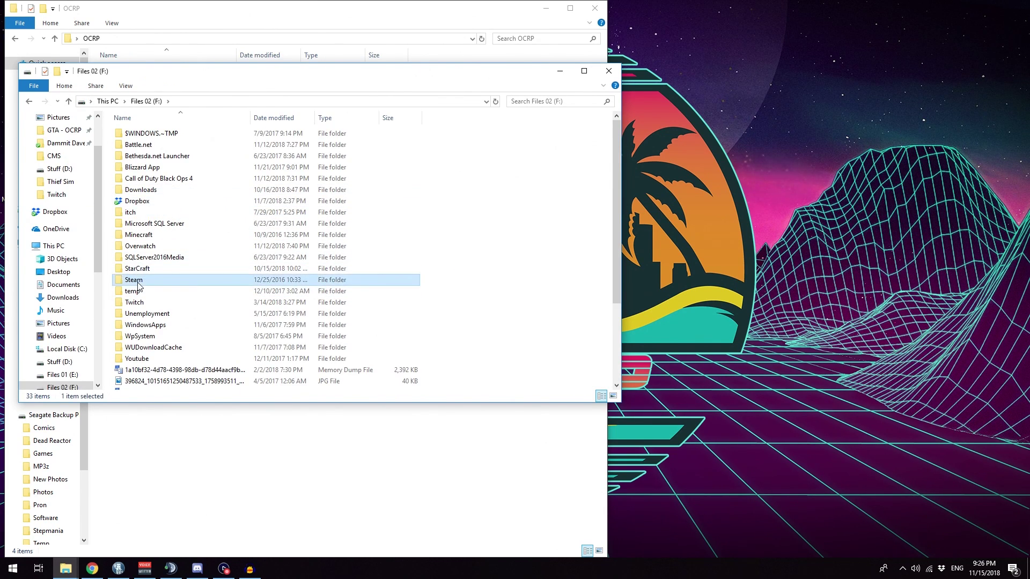
double_click(138, 284)
double_click(137, 134)
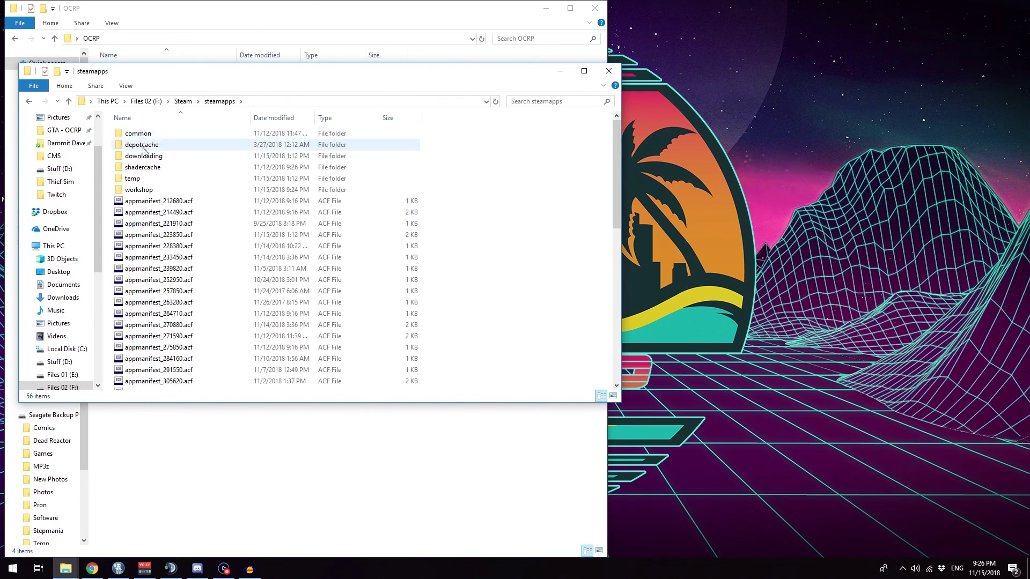
double_click(138, 133)
scroll(160, 230, "down", 3)
scroll(159, 229, "down", 1)
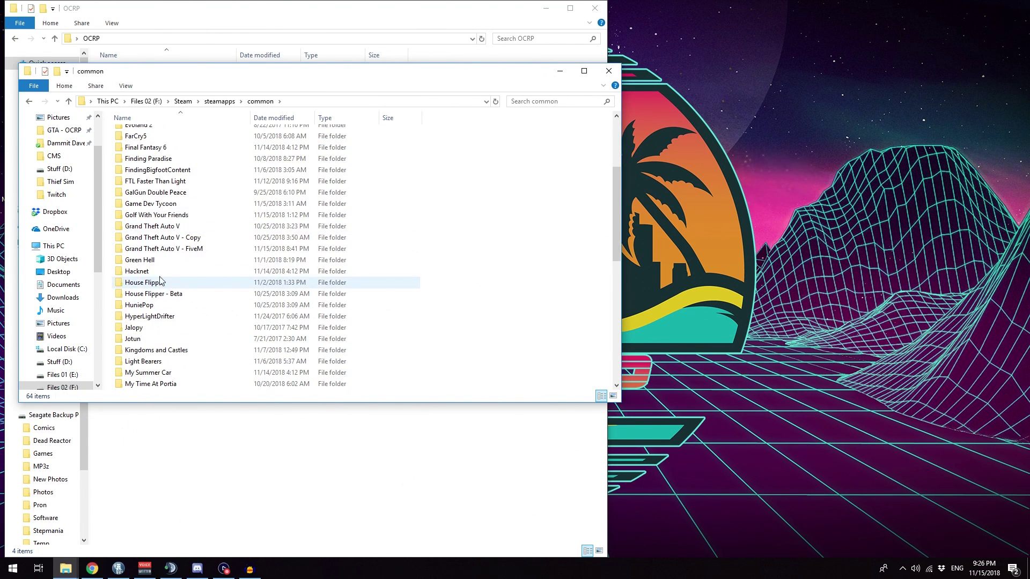
double_click(164, 249)
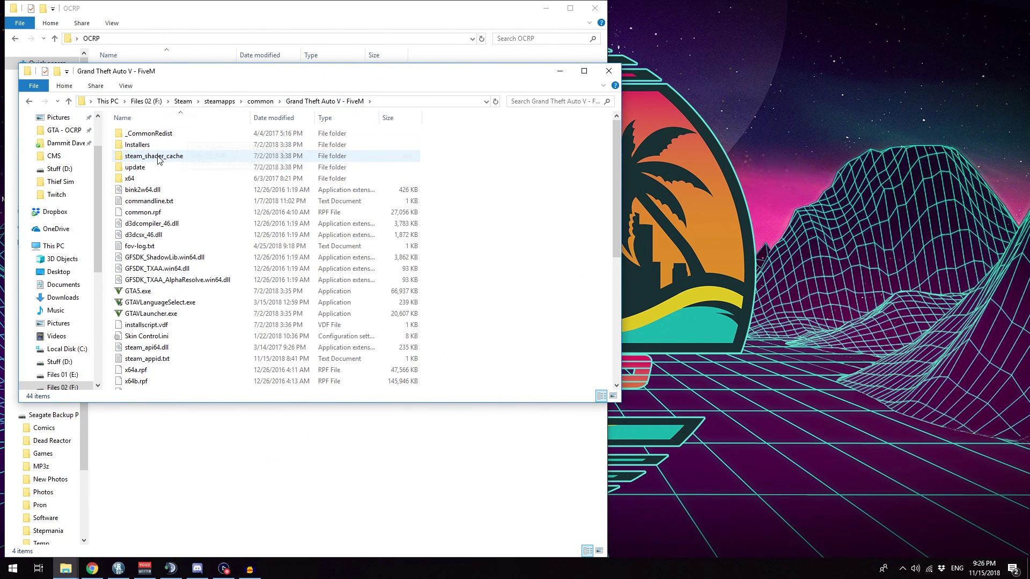
Step: Go into the game folder's update\x64\dlcpacks\patchday15ng subfolder
double_click(137, 168)
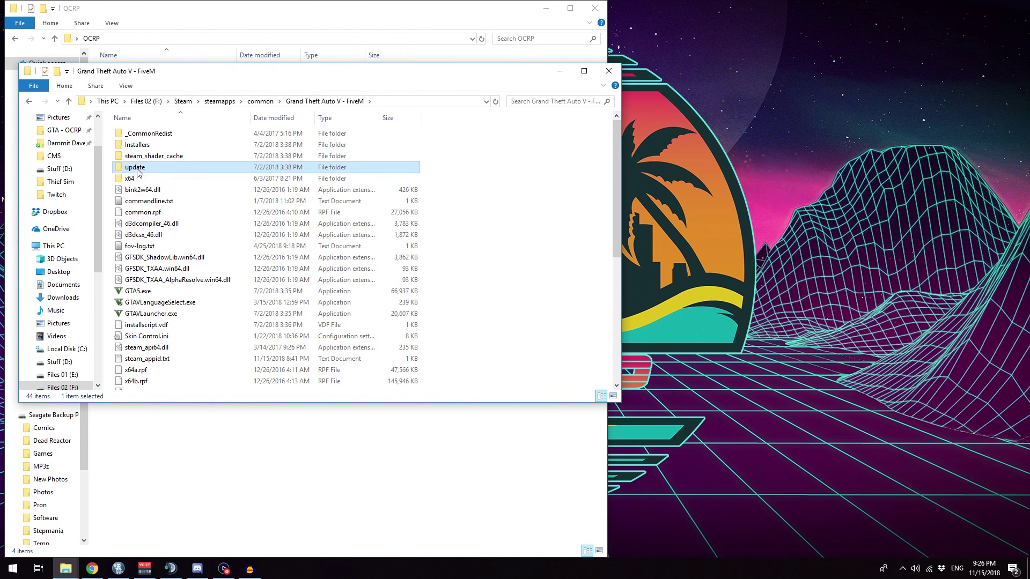
double_click(132, 136)
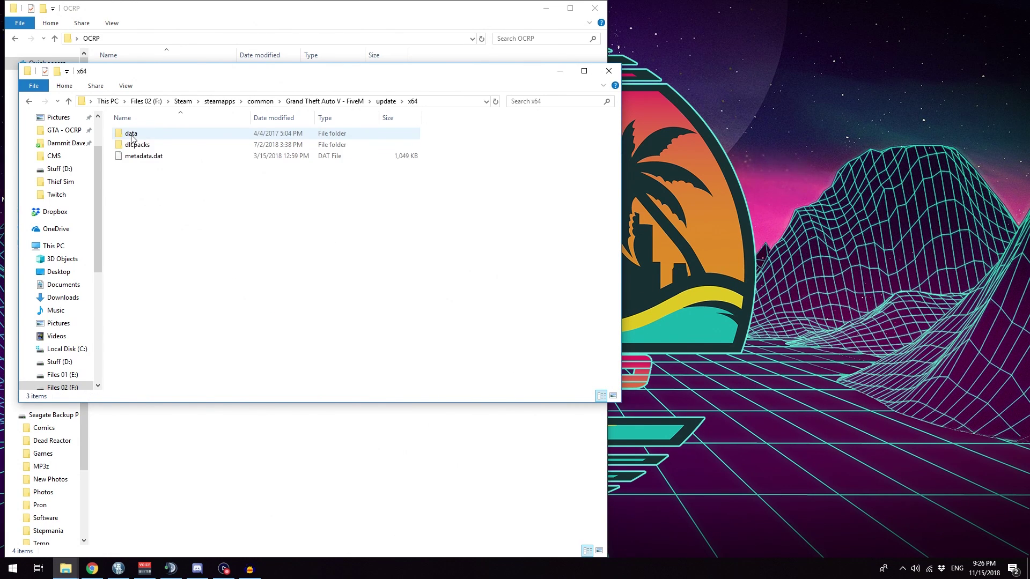
double_click(139, 146)
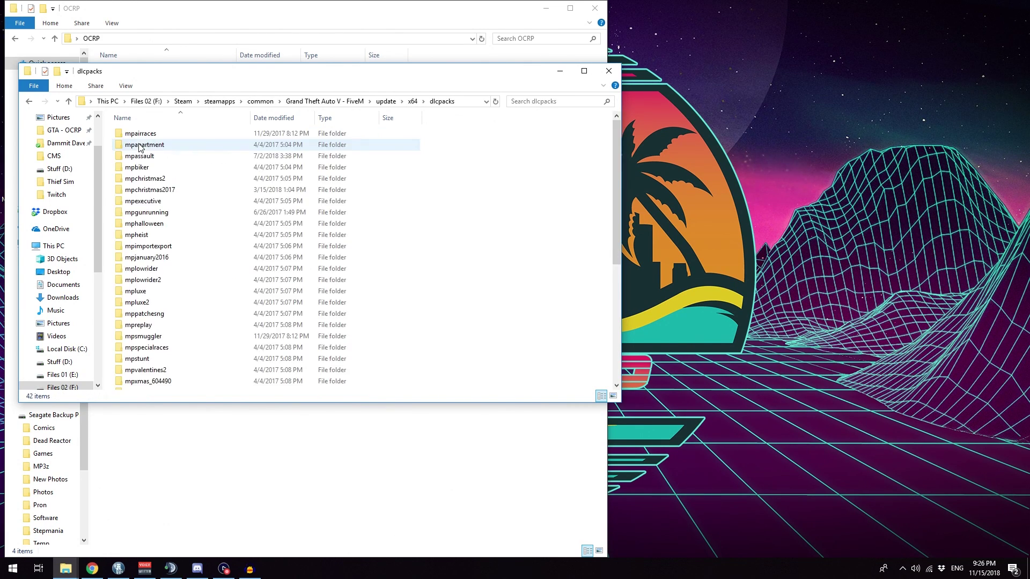
scroll(149, 270, "down", 6)
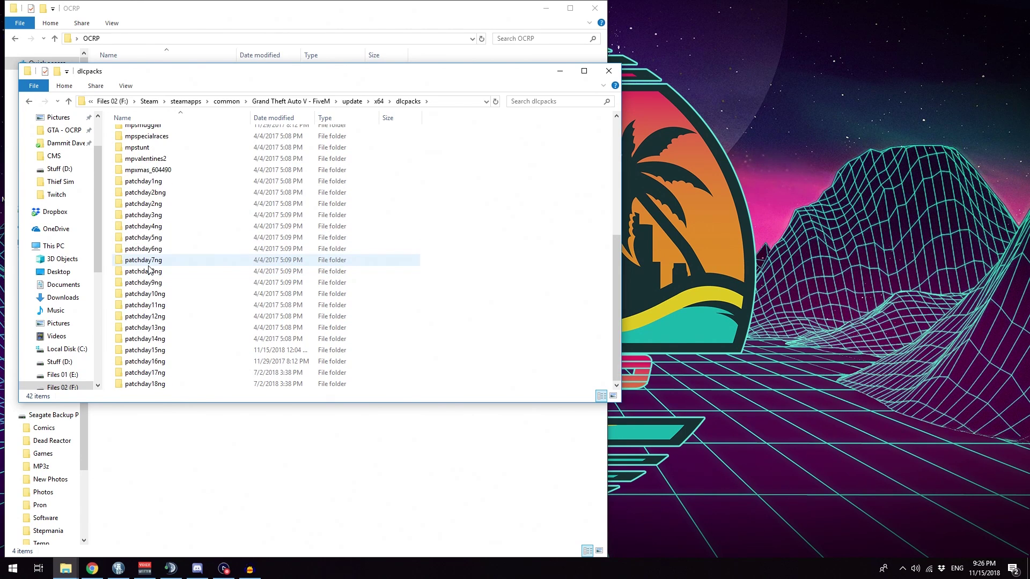
double_click(143, 353)
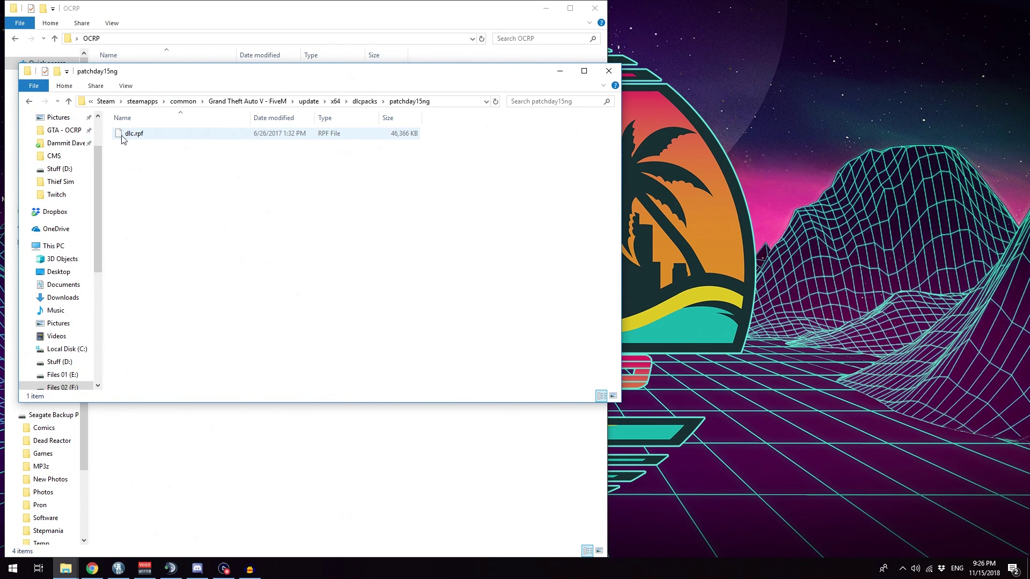
Step: Copy dlc.rpf from the OCRP folder into patchday15ng, replacing the existing file, and close the patchday15ng window
left_click_drag(189, 77, 562, 152)
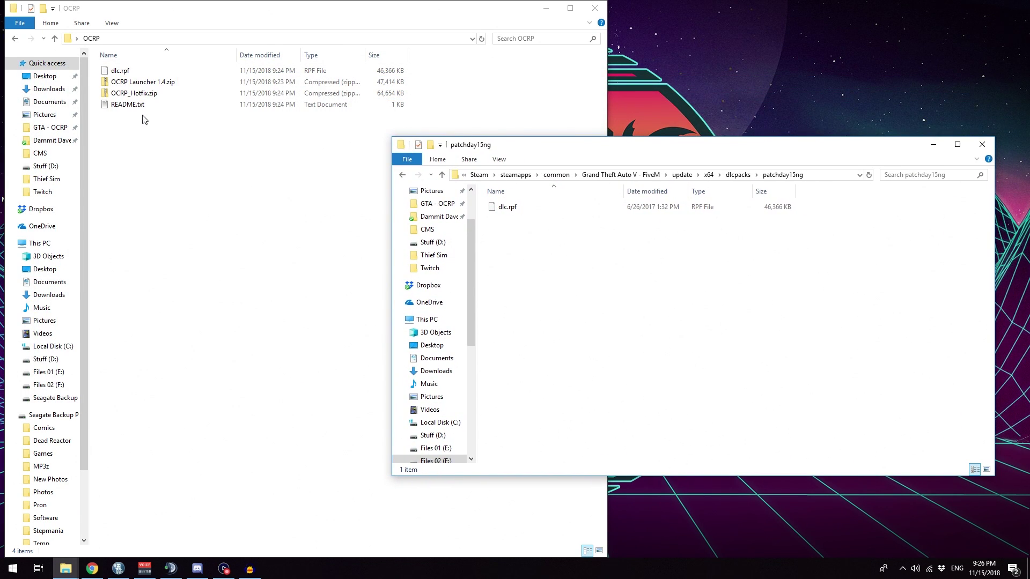
left_click(123, 72)
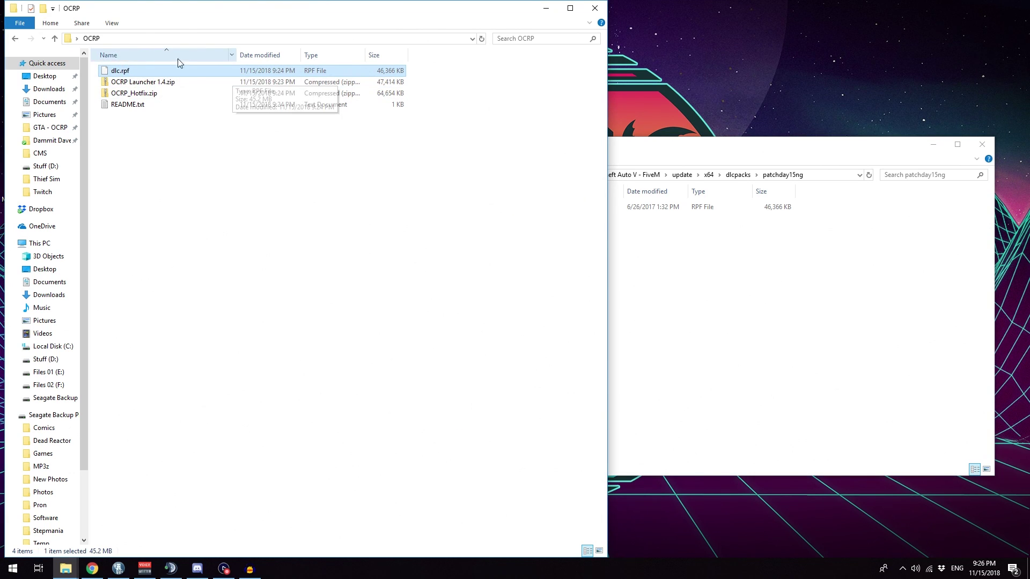
left_click_drag(150, 69, 694, 297)
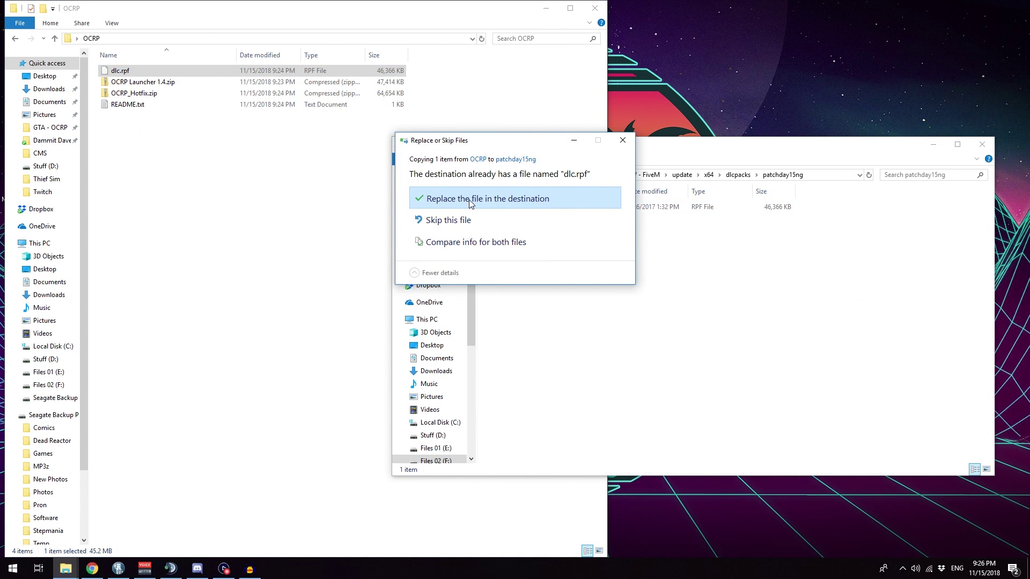
left_click(470, 200)
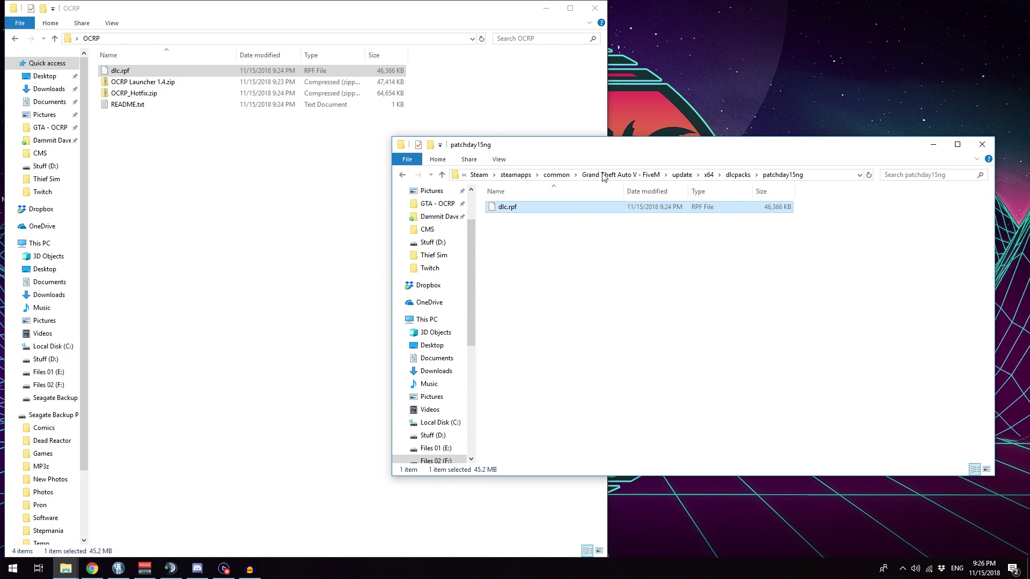
left_click(586, 264)
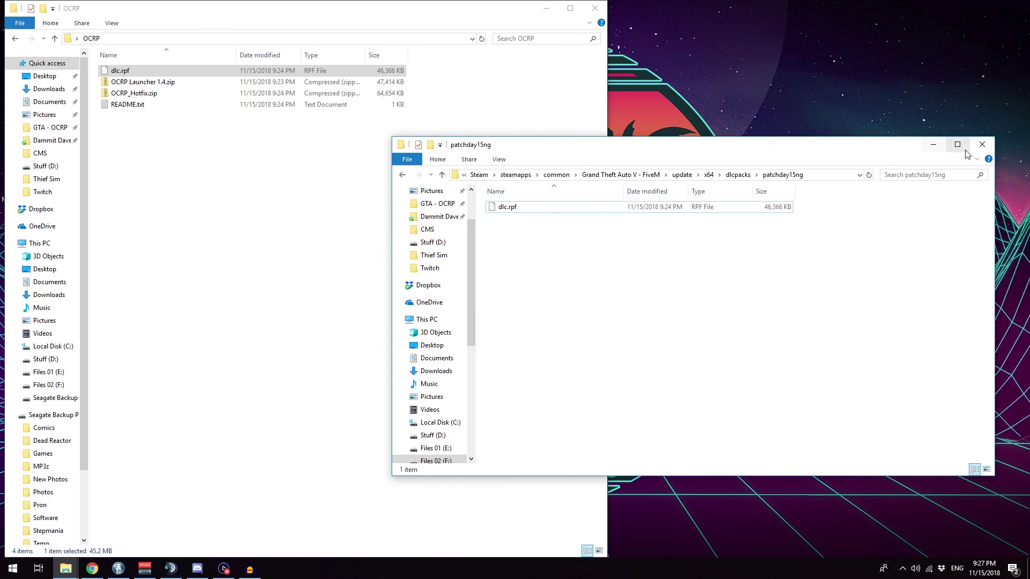
left_click(984, 151)
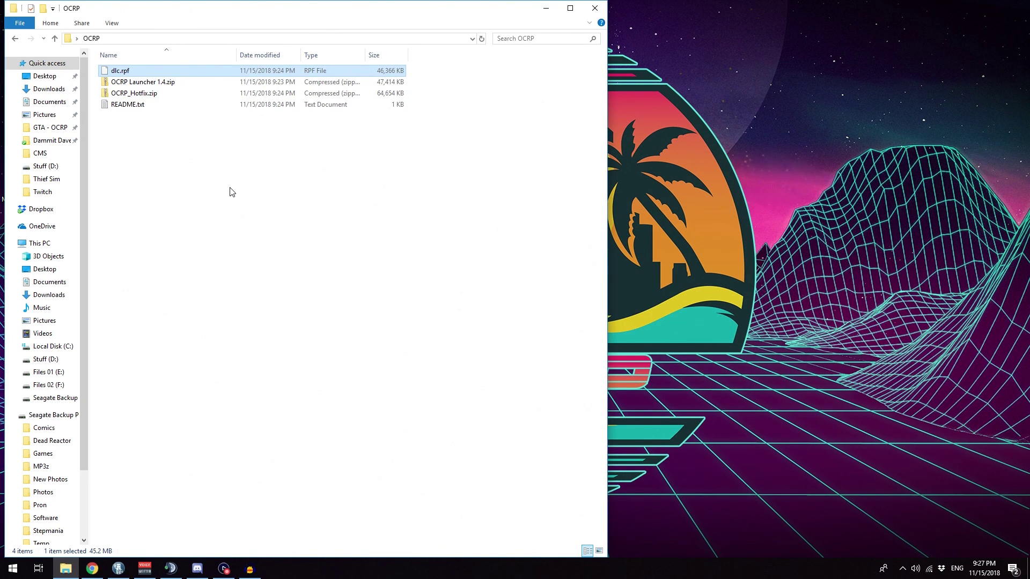
Step: Move the OCRP folder window off the desktop icons, start OCRP Launcher to check that it runs, and close it
left_click(232, 192)
left_click_drag(161, 14, 322, 15)
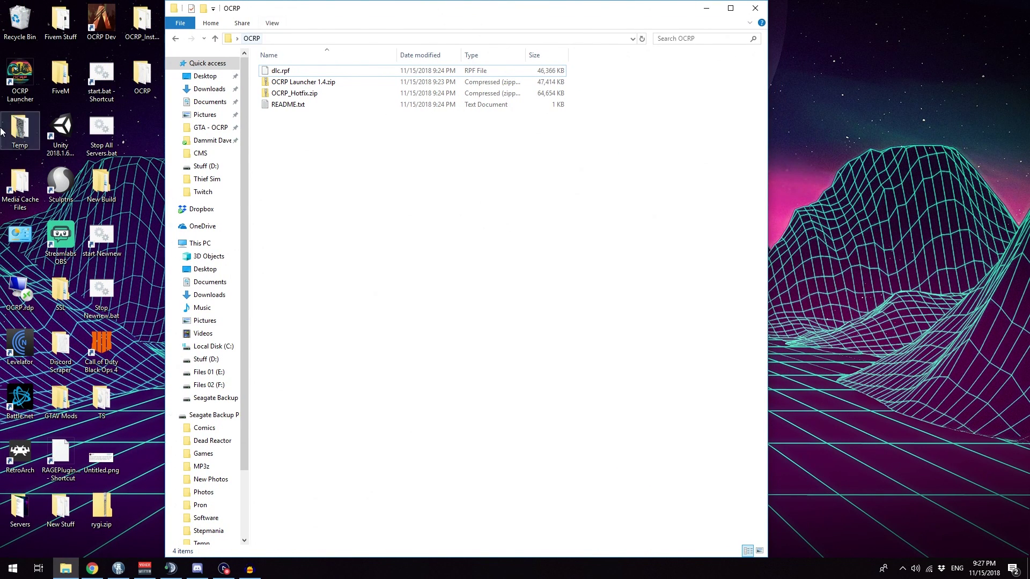
left_click(20, 78)
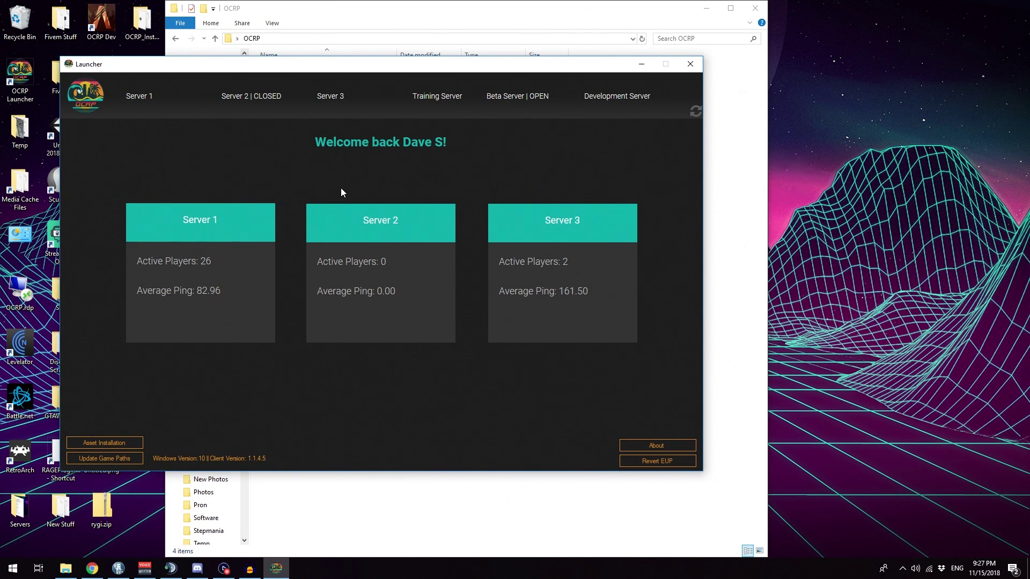
left_click(690, 65)
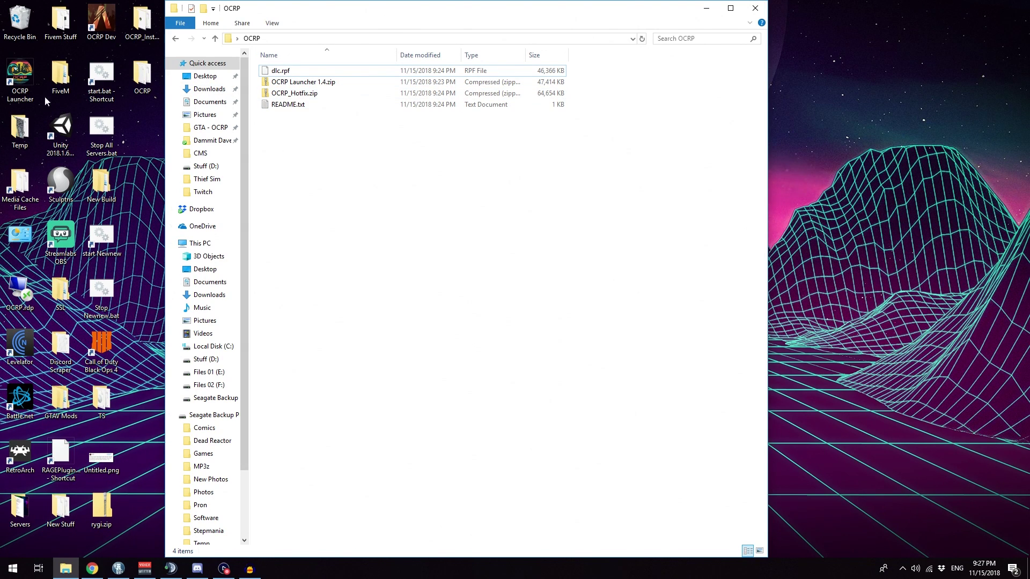
Step: Open the file location of the desktop's OCRP Launcher shortcut and look through the installation folder's contents
right_click(20, 81)
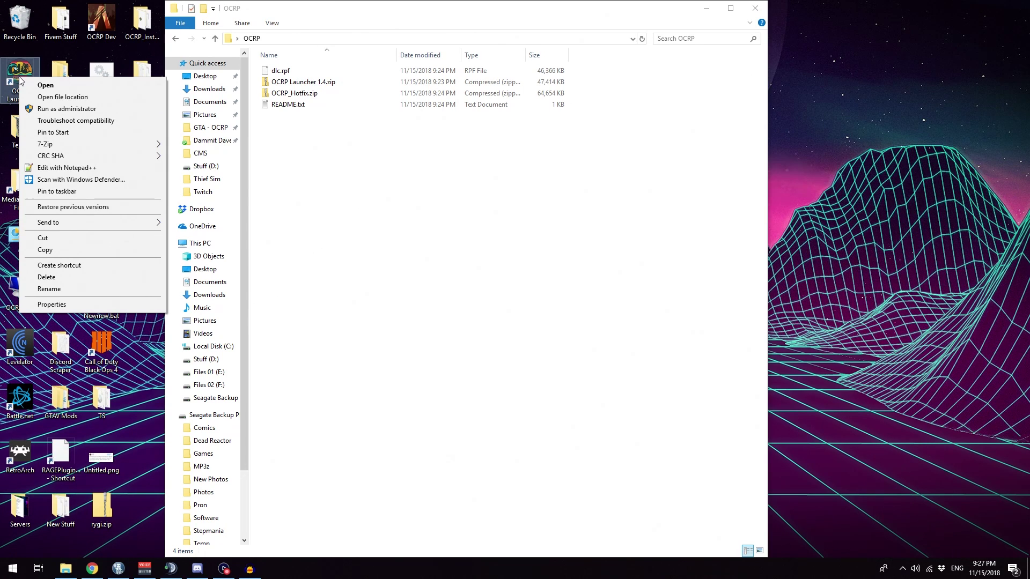
left_click(48, 97)
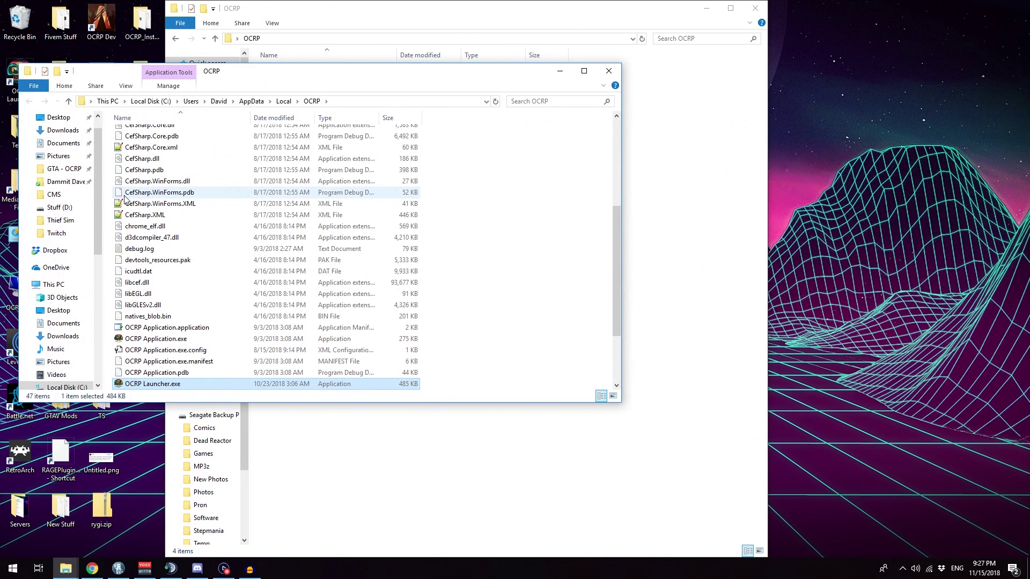
left_click(489, 253)
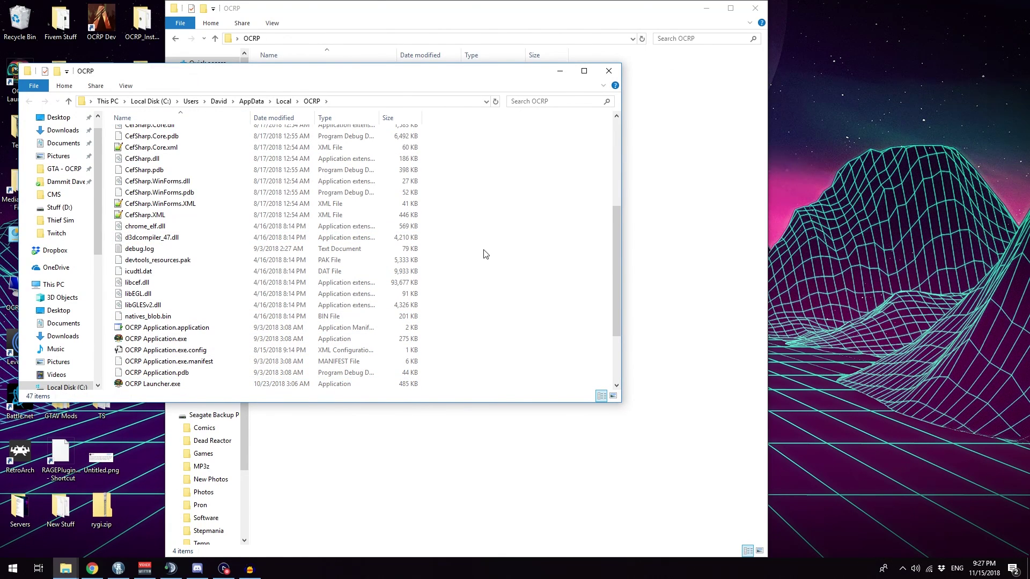
scroll(450, 258, "up", 4)
scroll(451, 258, "down", 7)
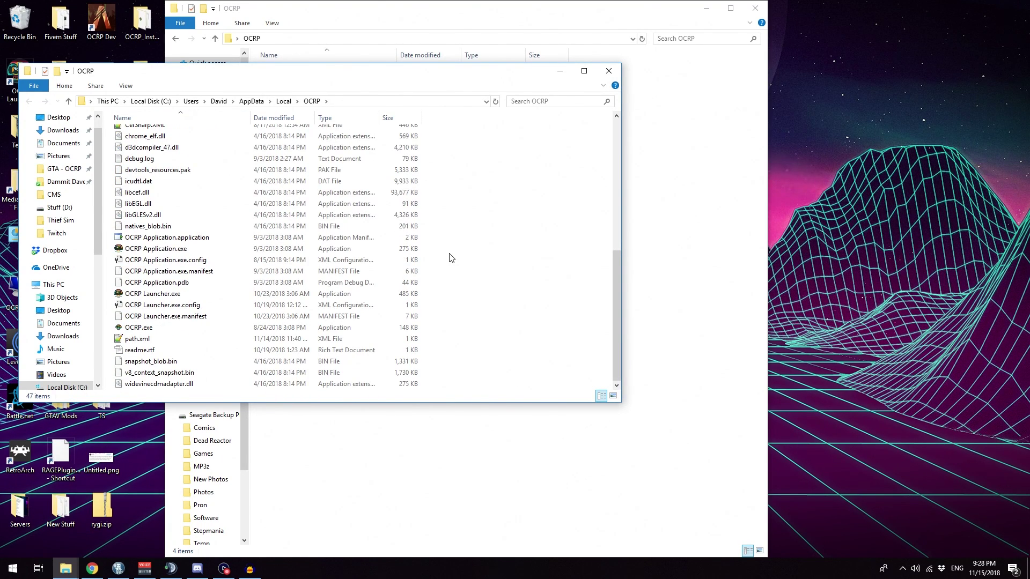
scroll(451, 258, "up", 7)
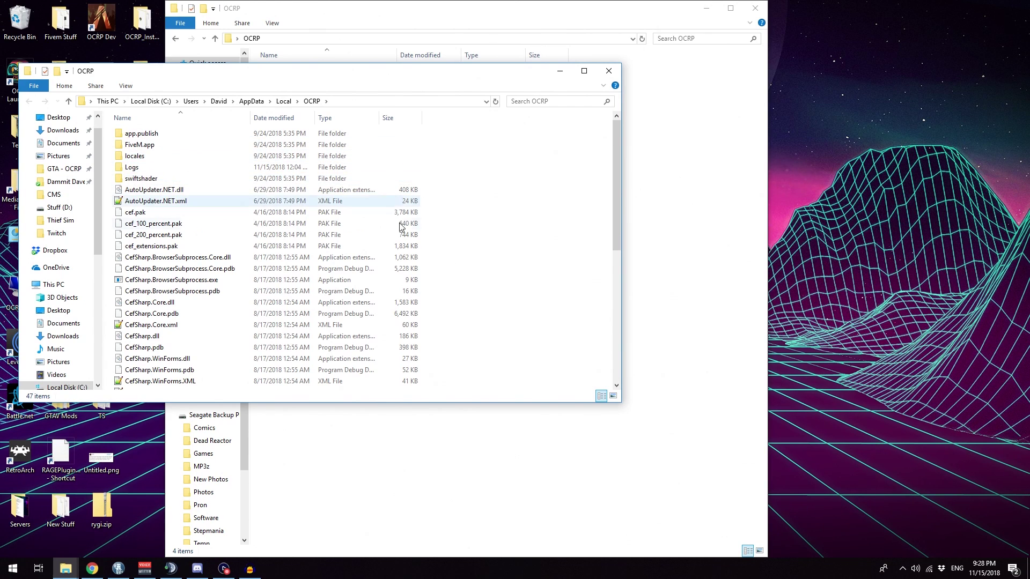
Step: Open the OCRP_Hotfix folder inside OCRP_Hotfix.zip and look through its files
left_click(419, 21)
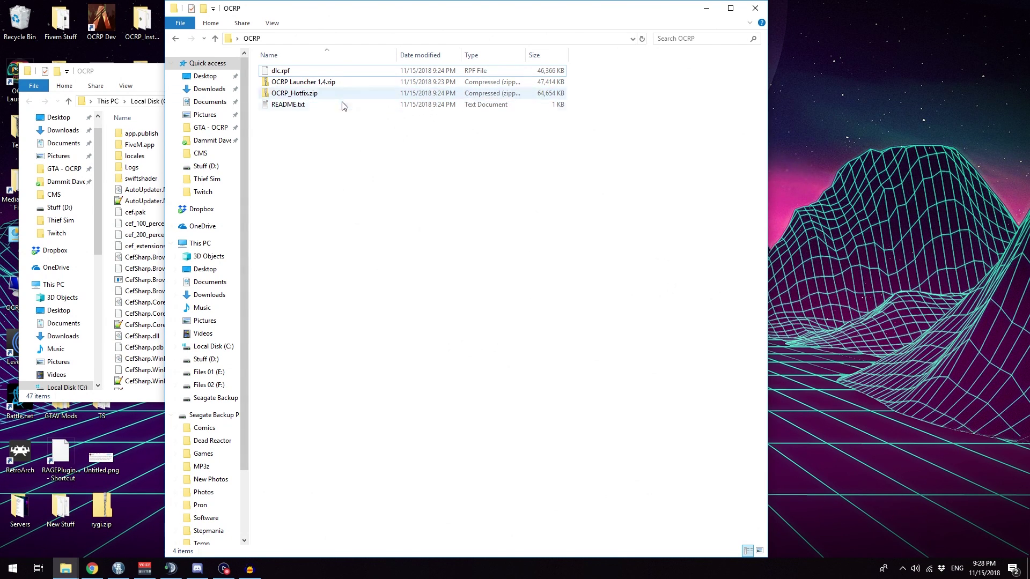
double_click(293, 94)
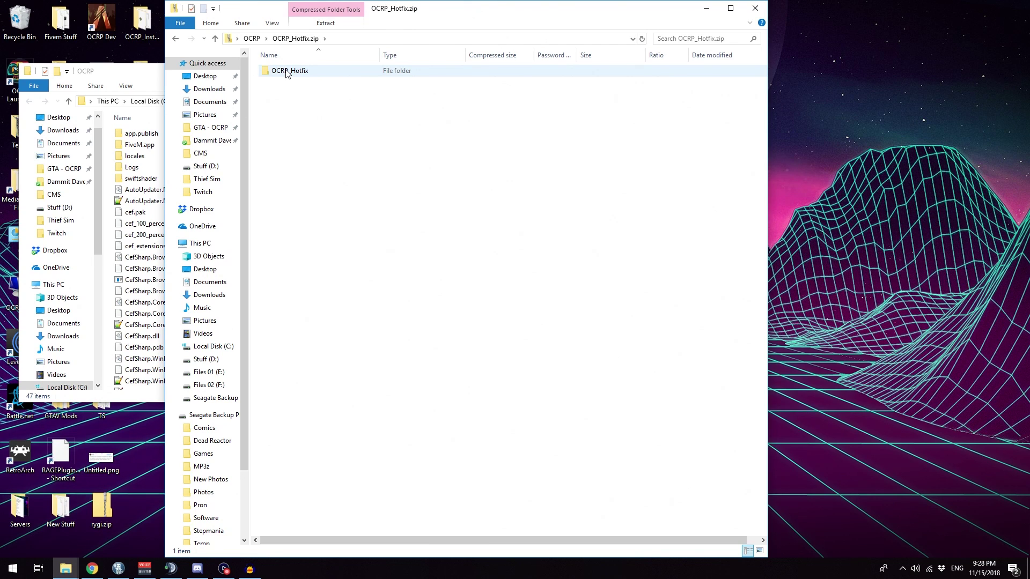
double_click(287, 71)
scroll(384, 169, "down", 2)
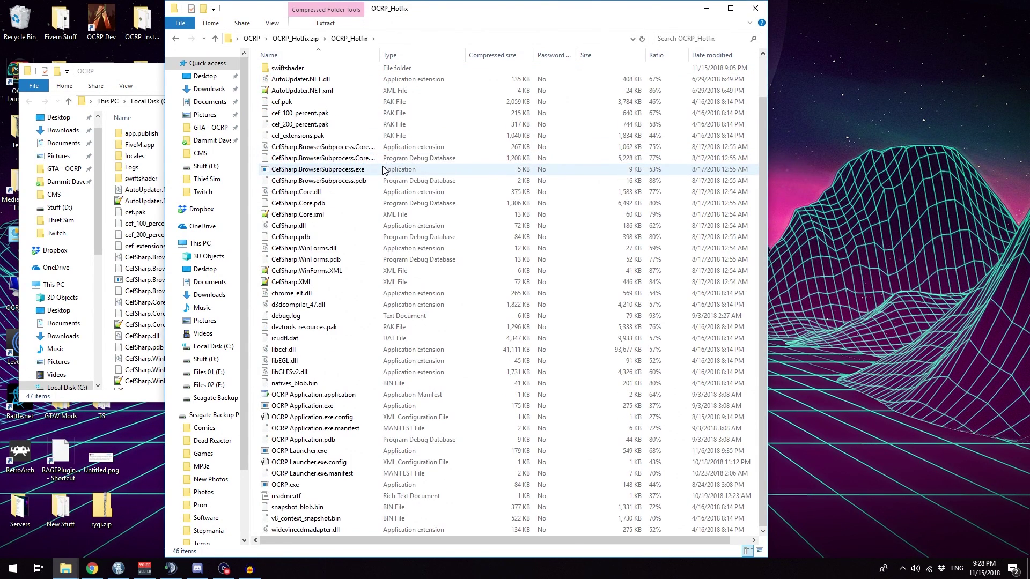
scroll(384, 170, "up", 2)
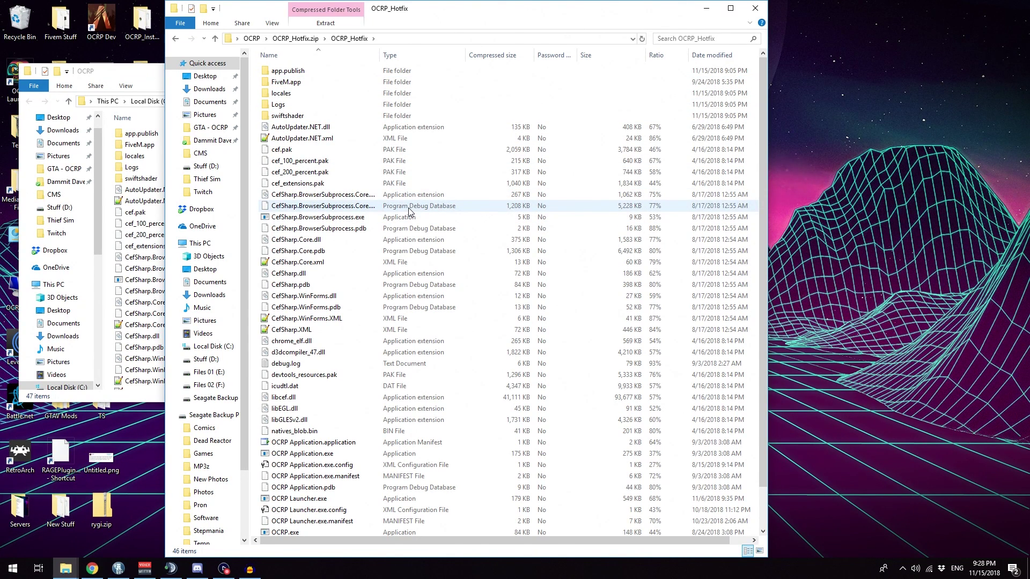
Step: Copy everything in the OCRP_Hotfix folder into the launcher's AppData\Local\OCRP folder, replacing the existing files
key("ctrl+a")
right_click(354, 203)
left_click(375, 240)
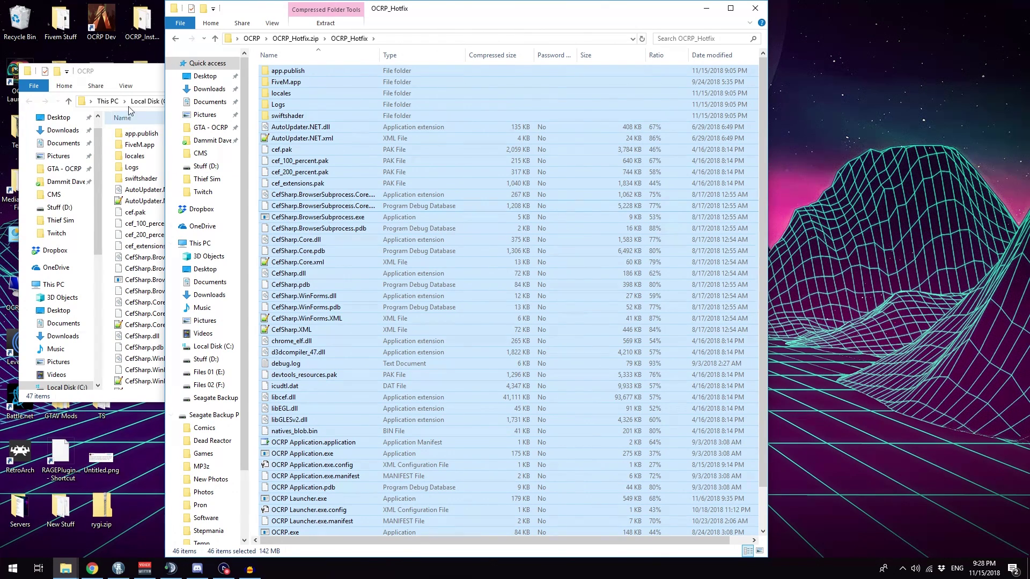
left_click(128, 106)
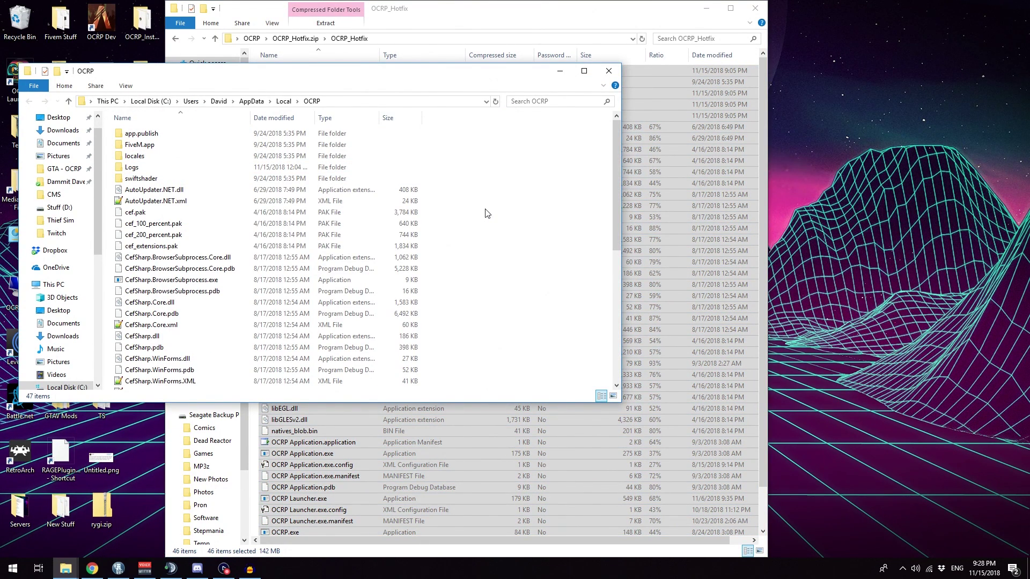
right_click(486, 209)
left_click(508, 287)
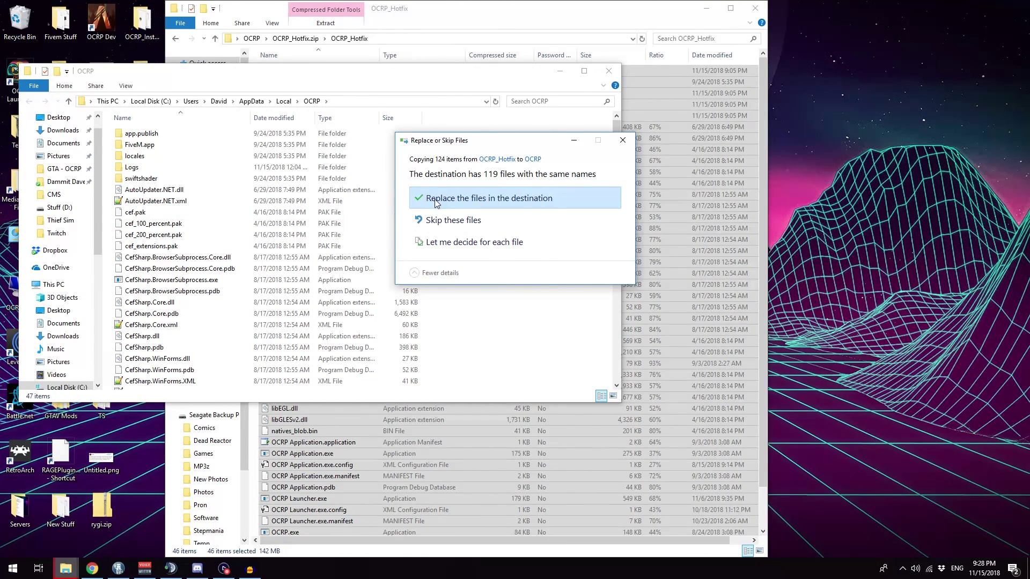
left_click(481, 198)
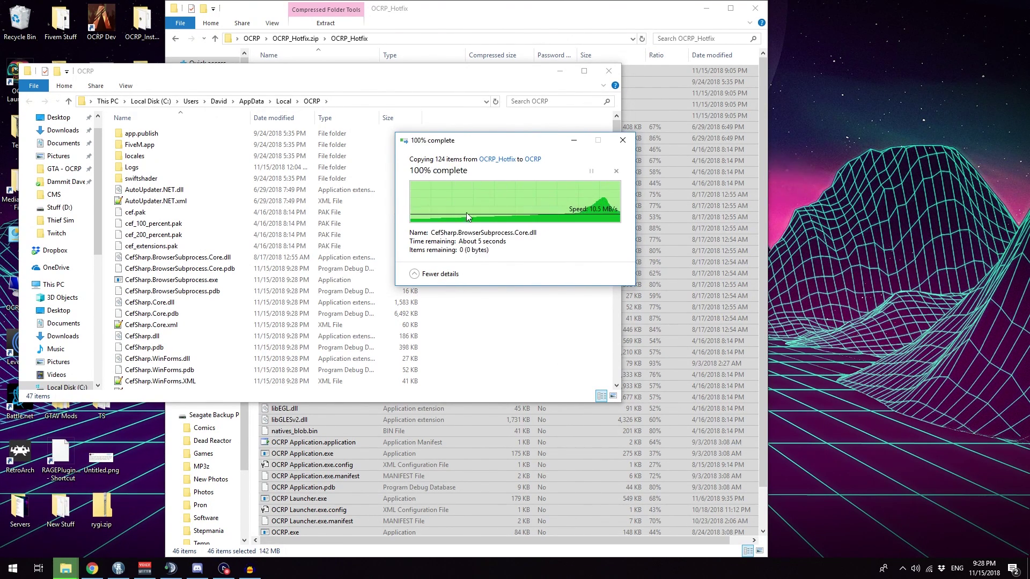
Step: Move the OCRP folder window off the desktop icons, start OCRP Launcher, and allow it to run past the Windows SmartScreen block
left_click(472, 167)
left_click_drag(178, 80, 182, 127)
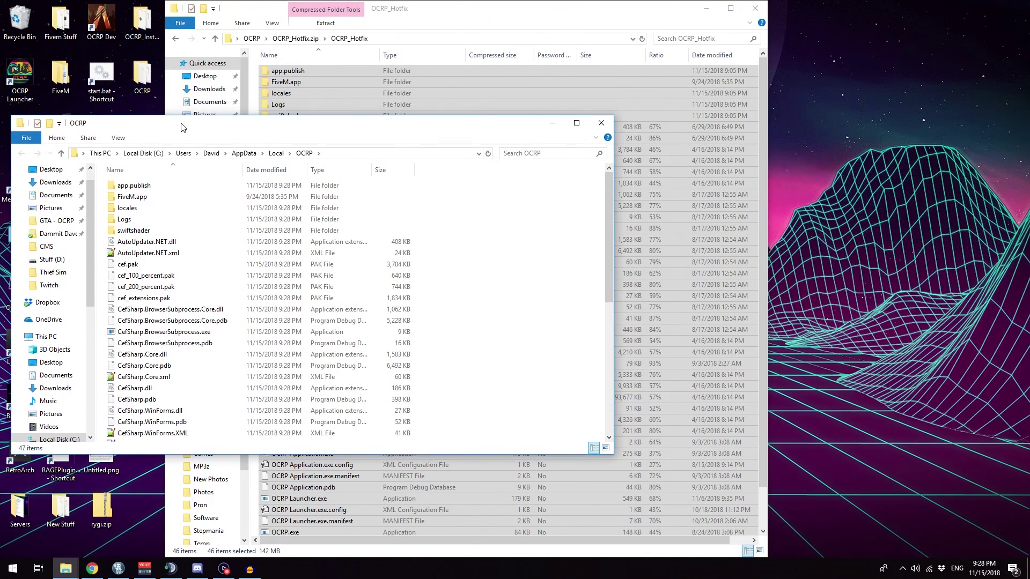
double_click(14, 80)
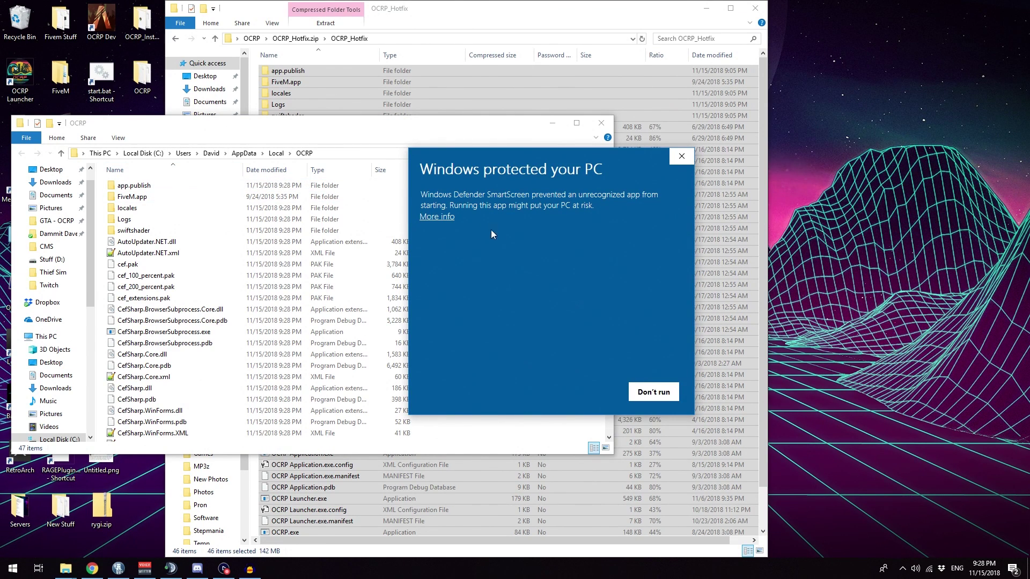
left_click(434, 218)
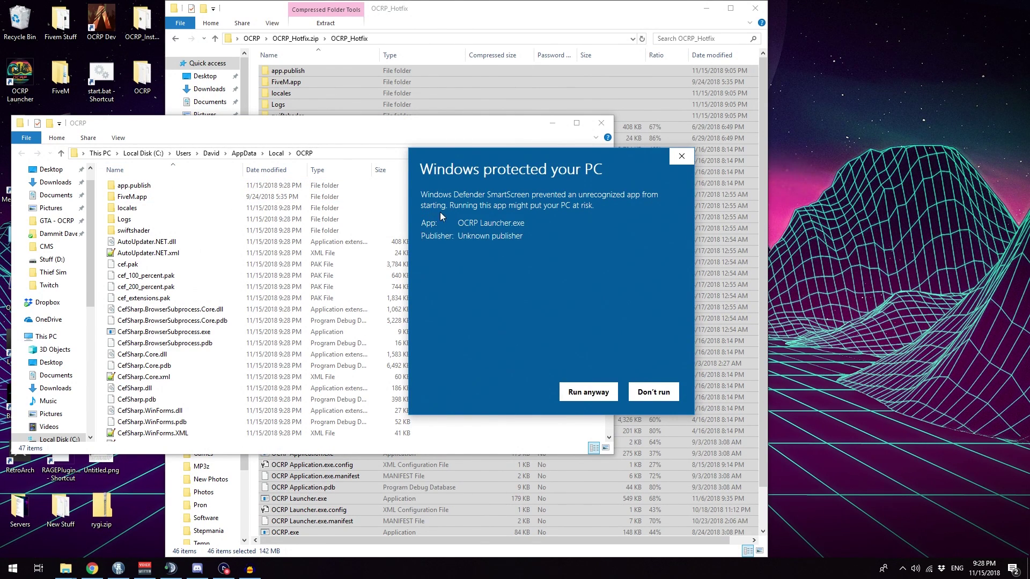
left_click(584, 397)
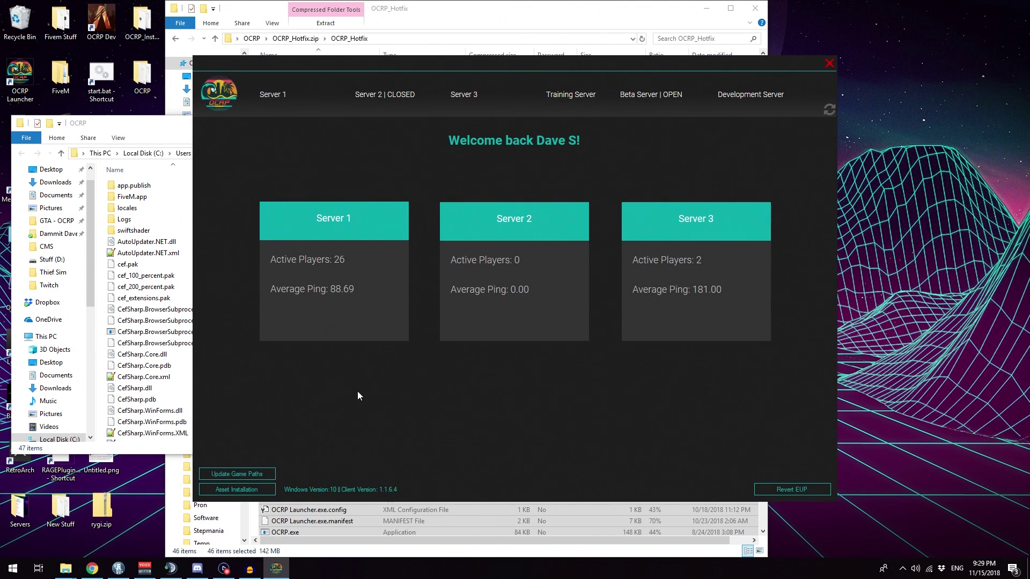
Step: Look through the launcher's Server 1 and Server 2 pages for their server status and online players
left_click(270, 99)
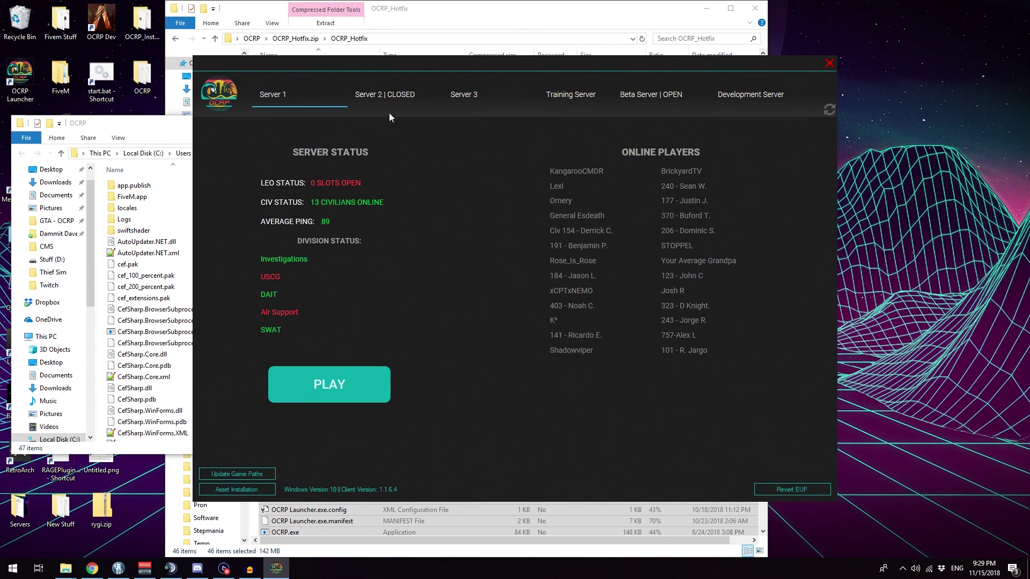
left_click(397, 99)
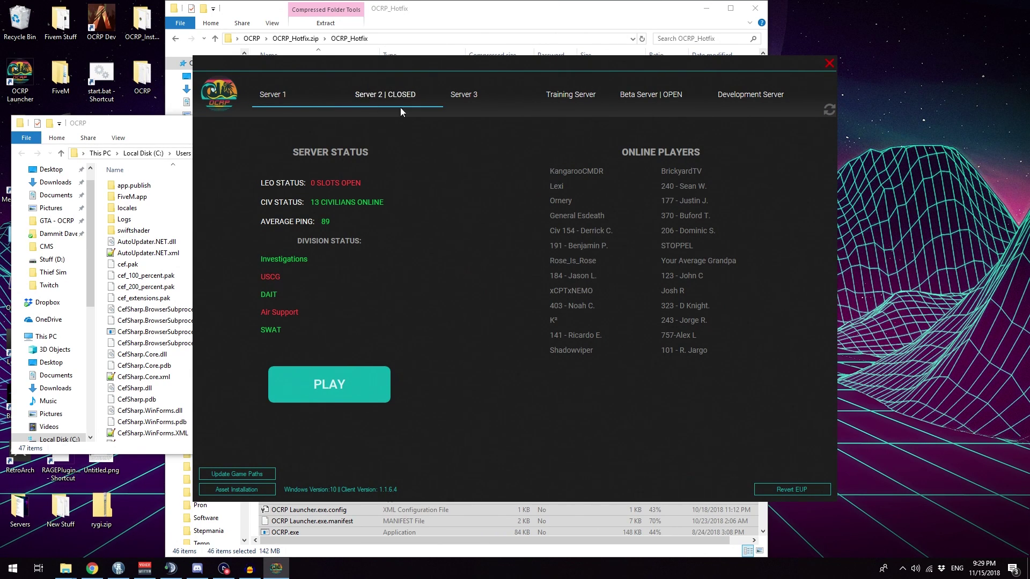